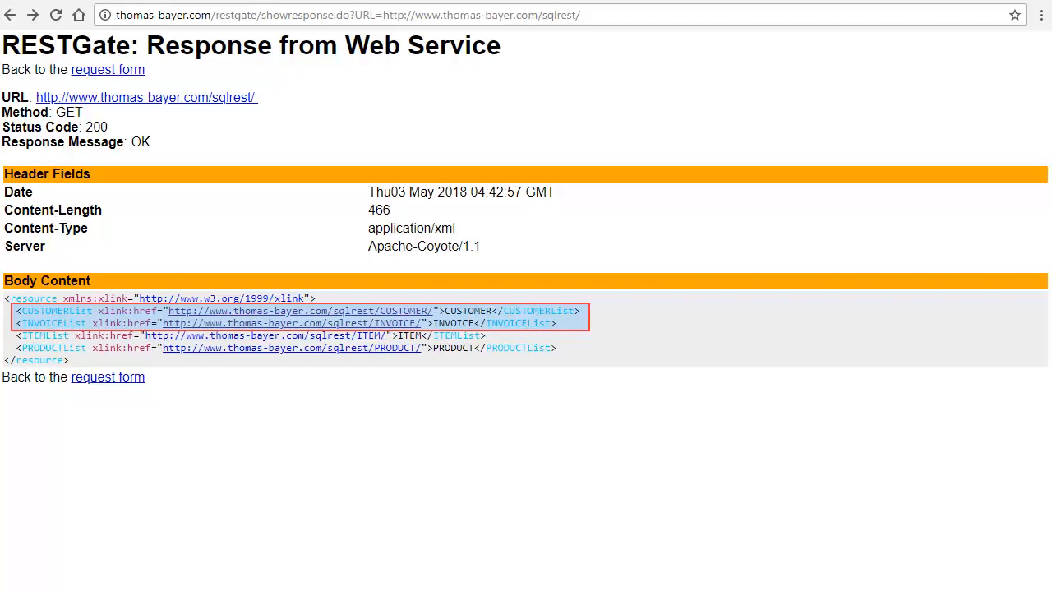
# Step: Send a GET request for customer 23 from the sqlrest CUSTOMER resource in RESTGate
pyautogui.click(339, 310)
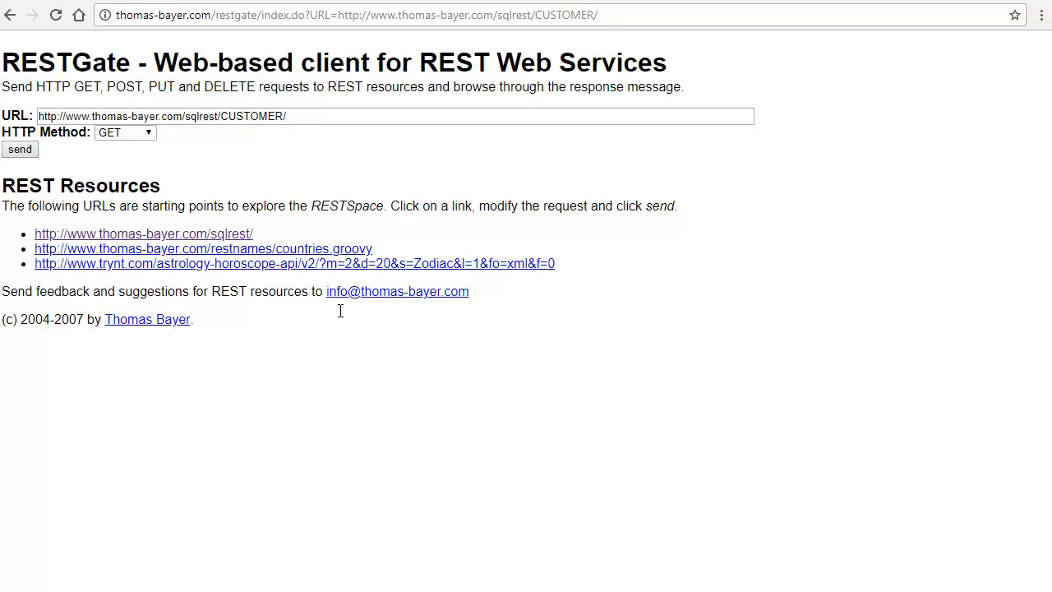
pyautogui.click(304, 115)
pyautogui.write('23')
pyautogui.click(25, 149)
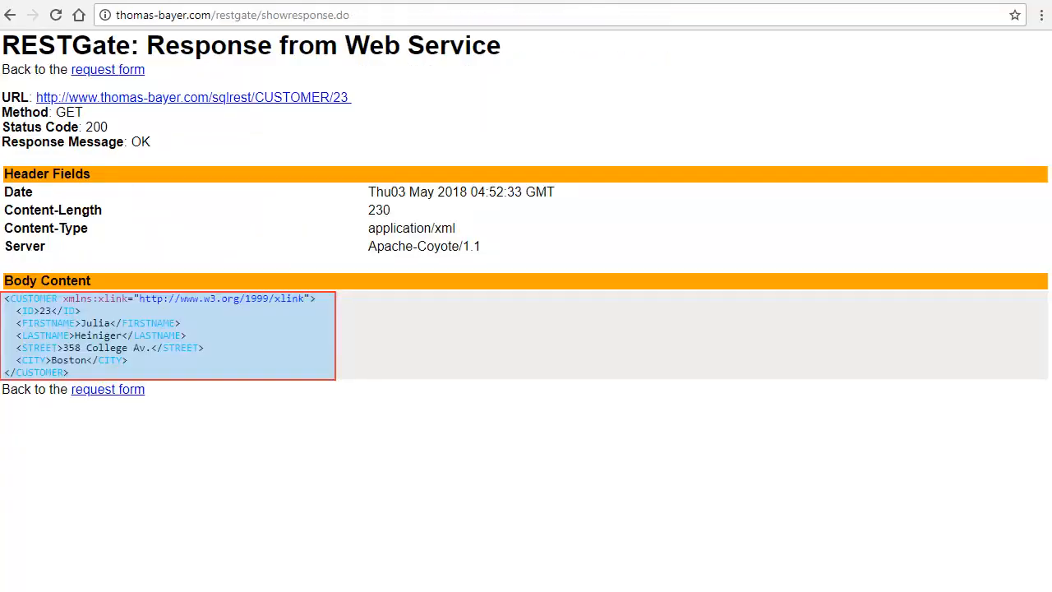
# Step: Go back to the sqlrest resource list and send a GET request for invoice 12 from the INVOICE resource
pyautogui.click(8, 15)
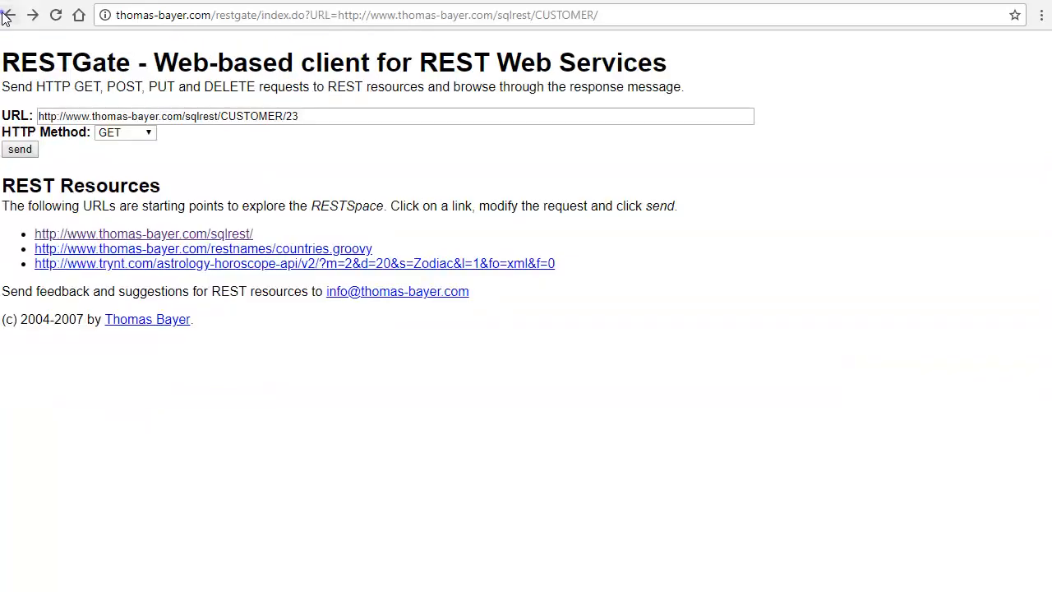
pyautogui.click(8, 15)
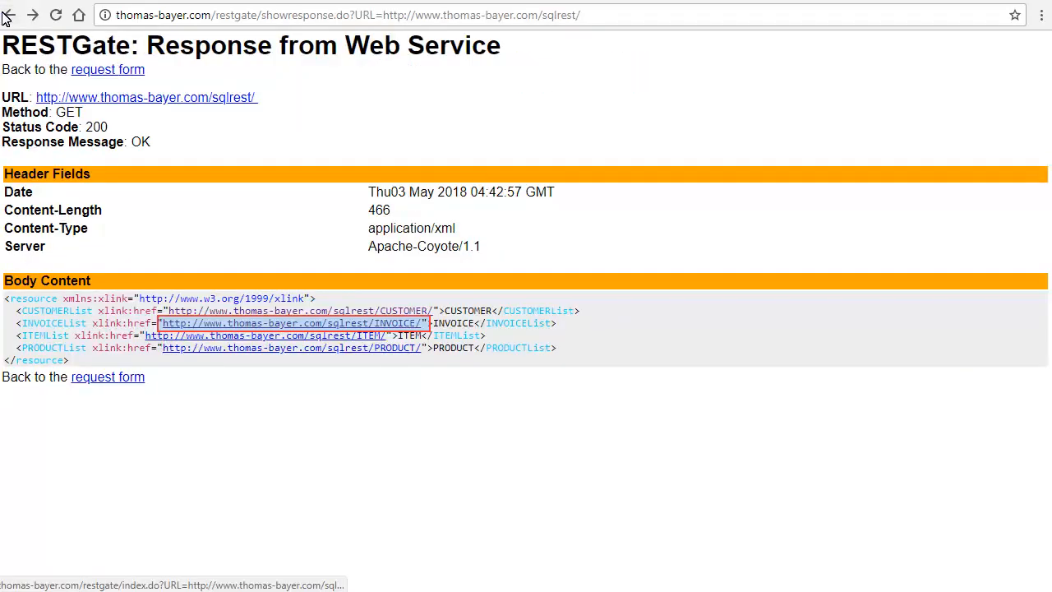
pyautogui.click(352, 324)
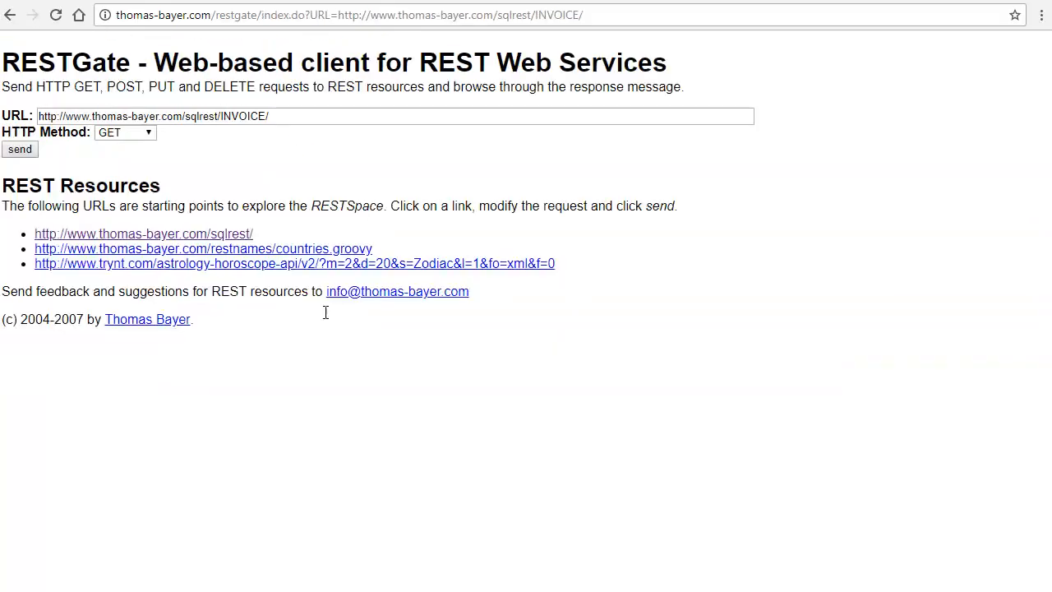
pyautogui.click(282, 116)
pyautogui.write('12')
pyautogui.click(21, 150)
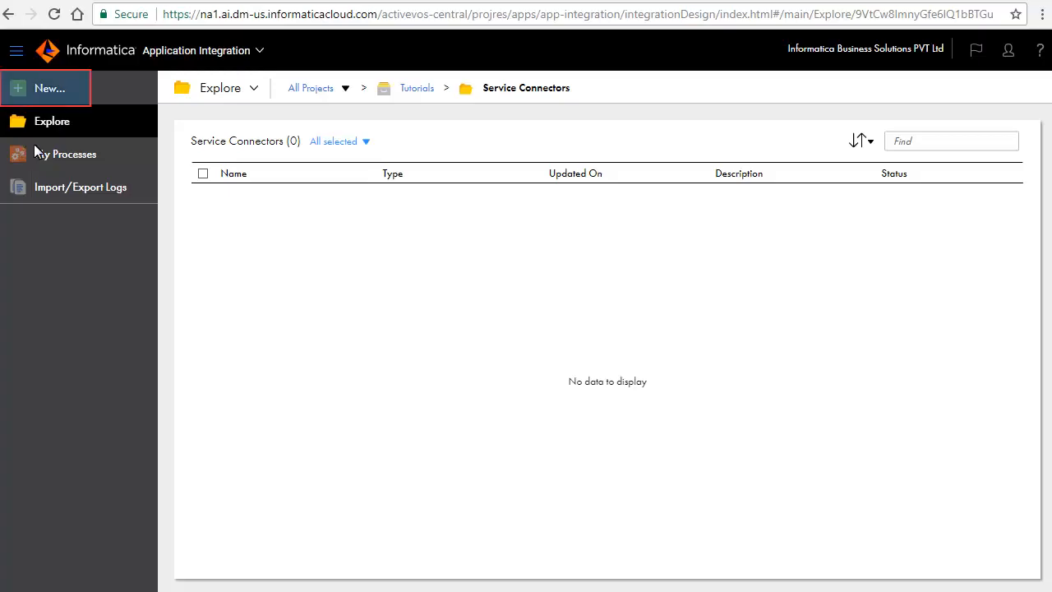
# Step: Create a new Service Connector asset
pyautogui.click(51, 89)
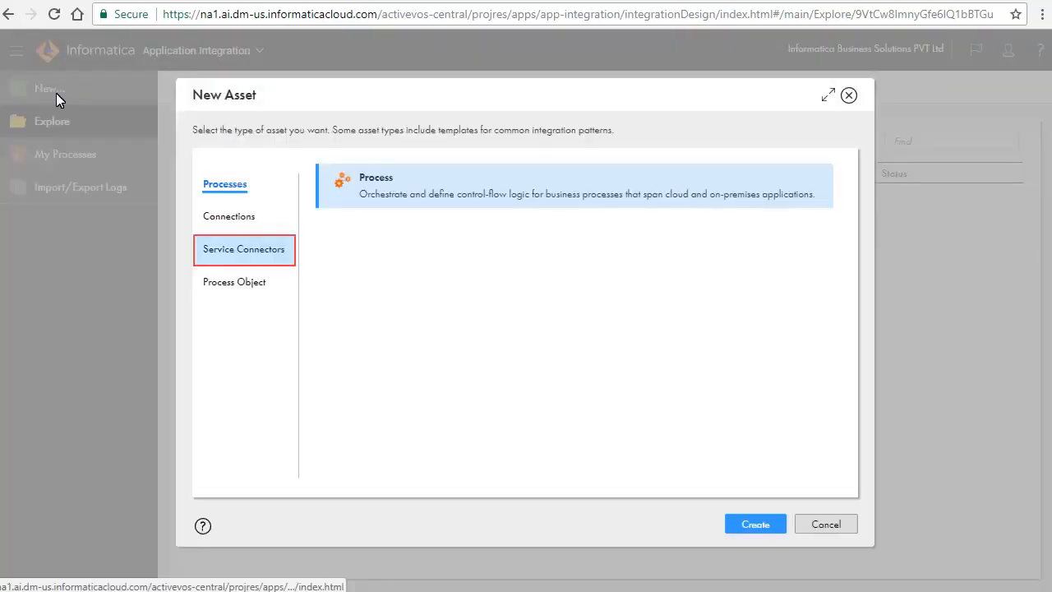
pyautogui.click(229, 250)
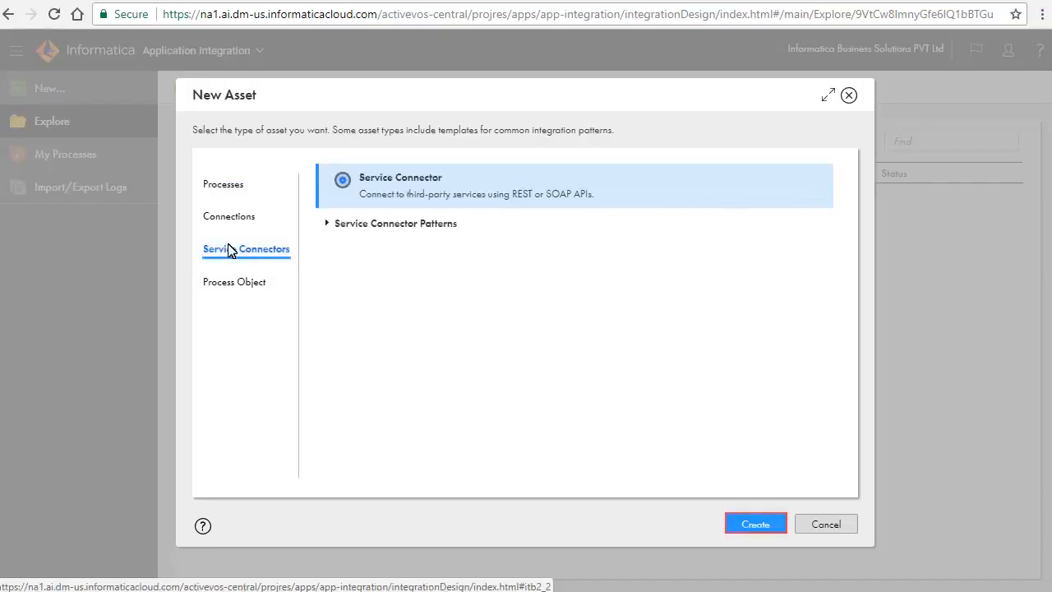
pyautogui.click(744, 523)
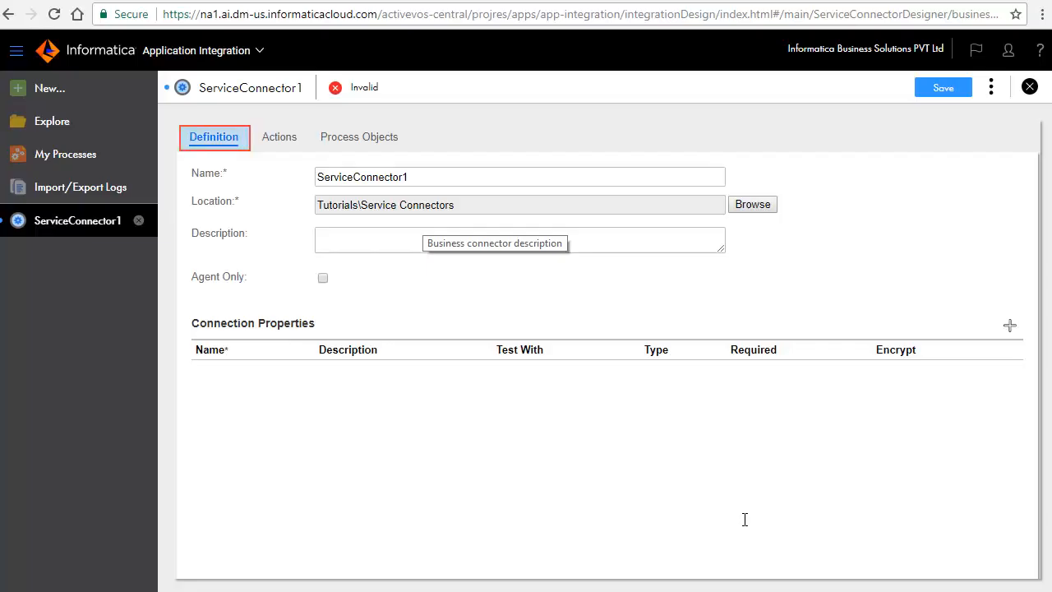
# Step: Rename the service connector as Thomas Bayer
pyautogui.doubleClick(353, 177)
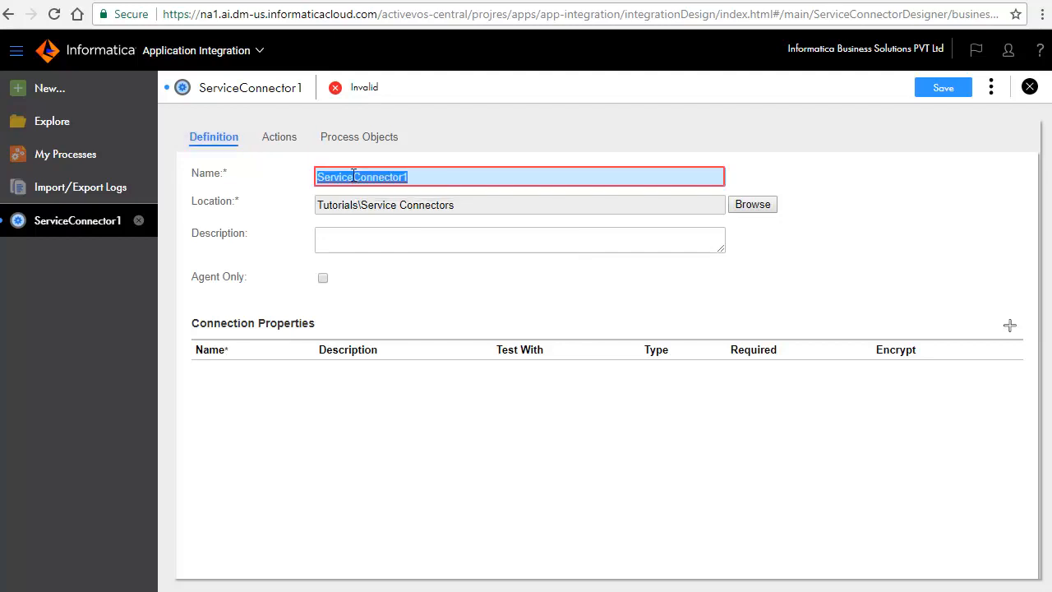
pyautogui.write('Thomas B')
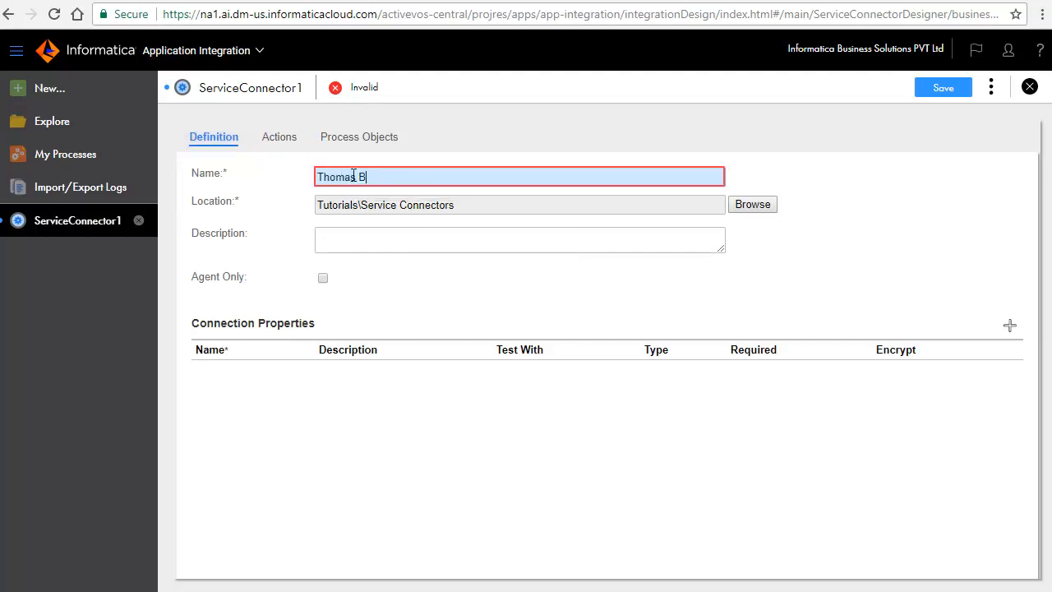
pyautogui.write('ayer')
# Step: Name the connector's first action getInvoice and set its category to Thomas Bayer
pyautogui.click(281, 137)
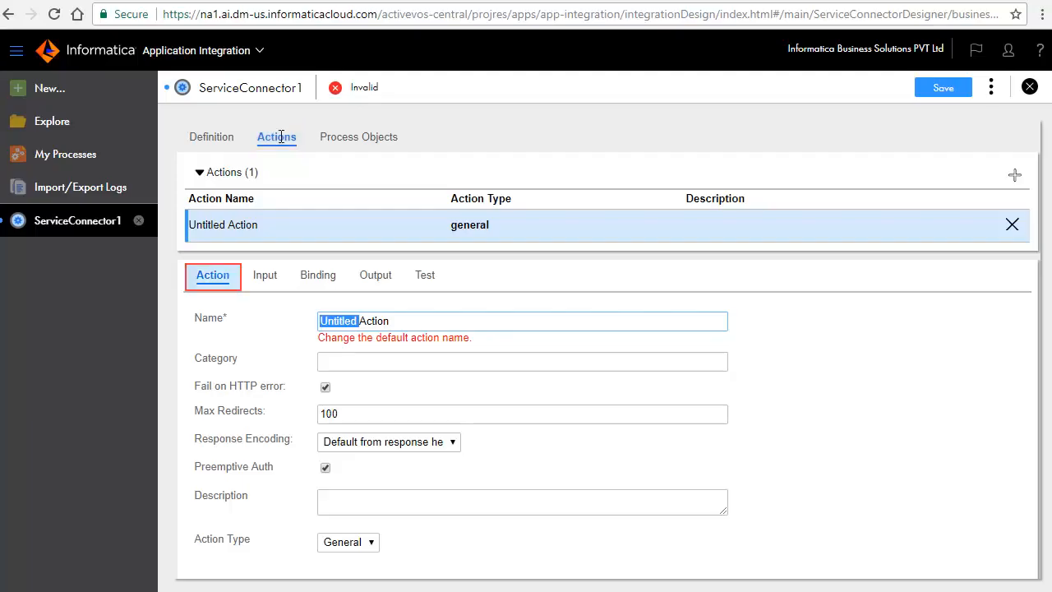
pyautogui.tripleClick(337, 322)
pyautogui.write('getInvoice')
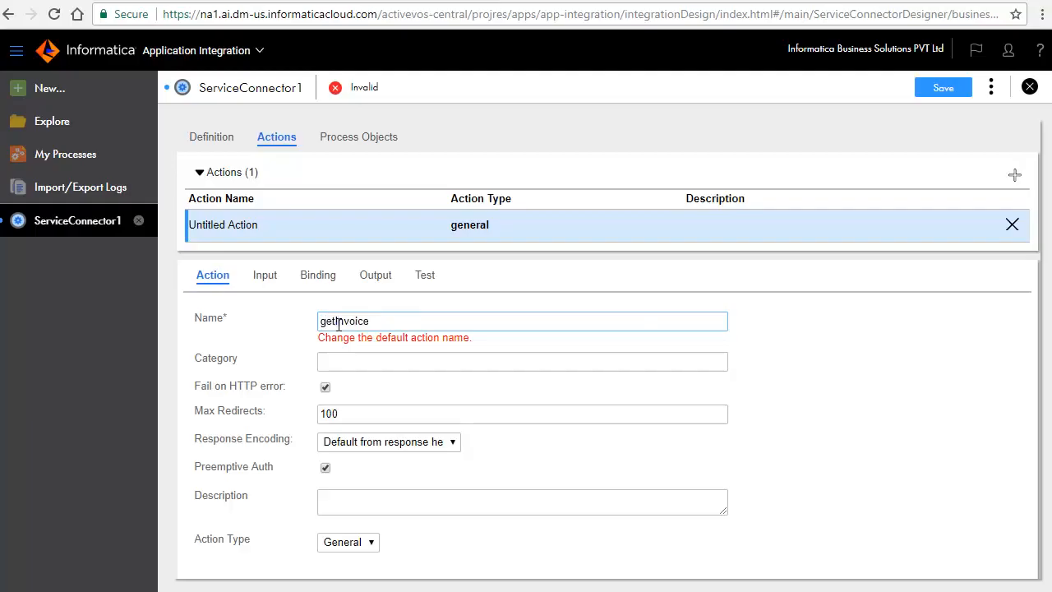
pyautogui.click(381, 362)
pyautogui.write('Thomas ')
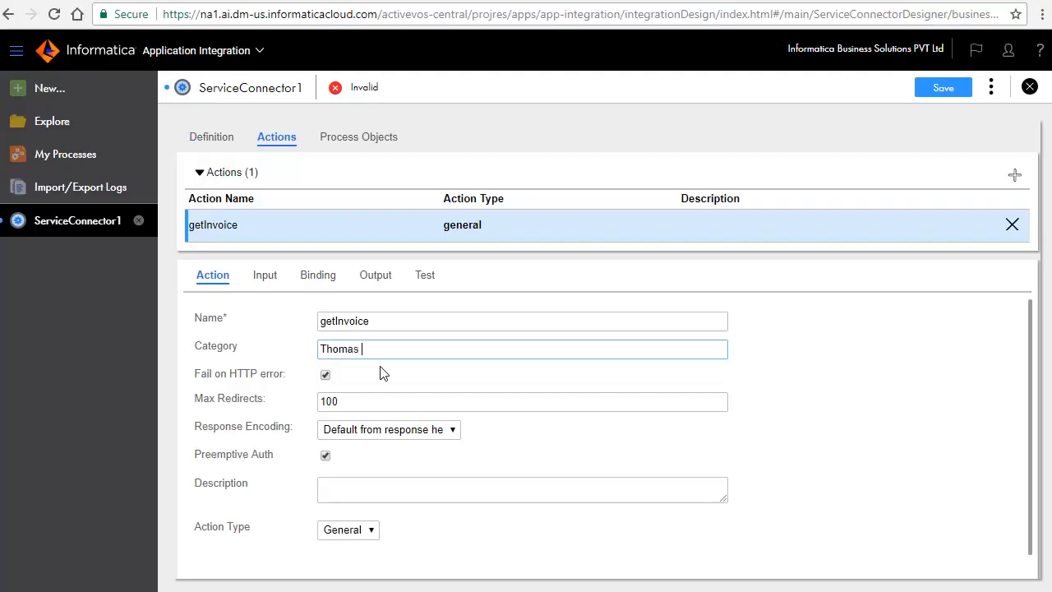
pyautogui.write('Bayer')
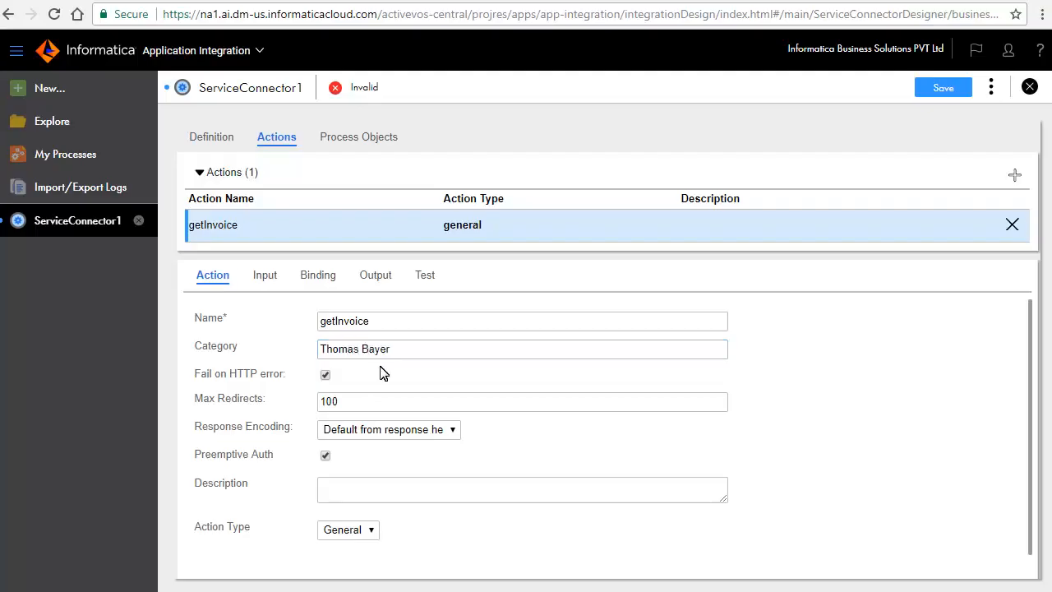
pyautogui.click(259, 277)
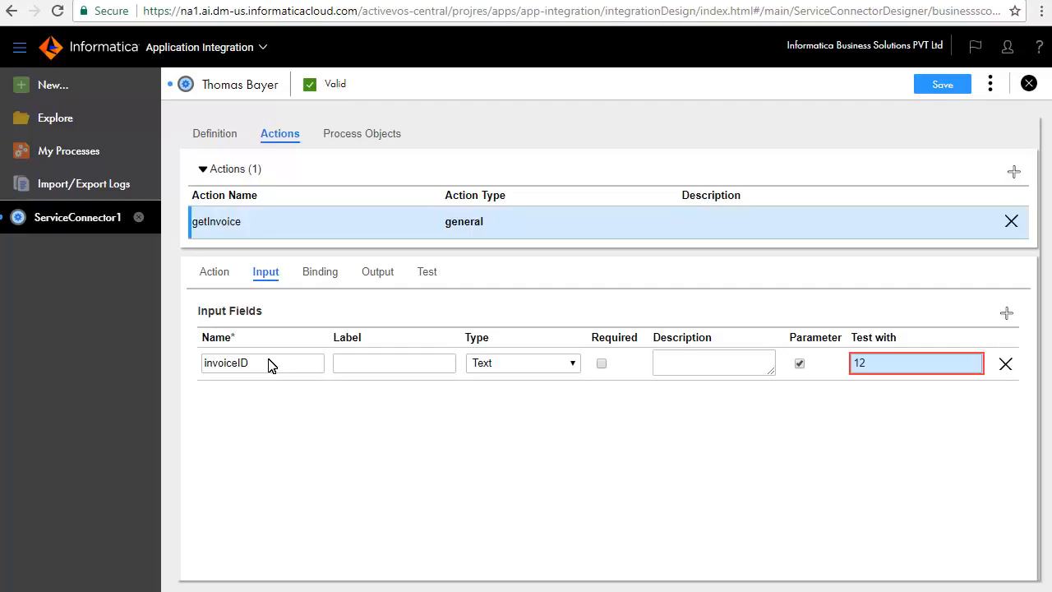
pyautogui.click(320, 271)
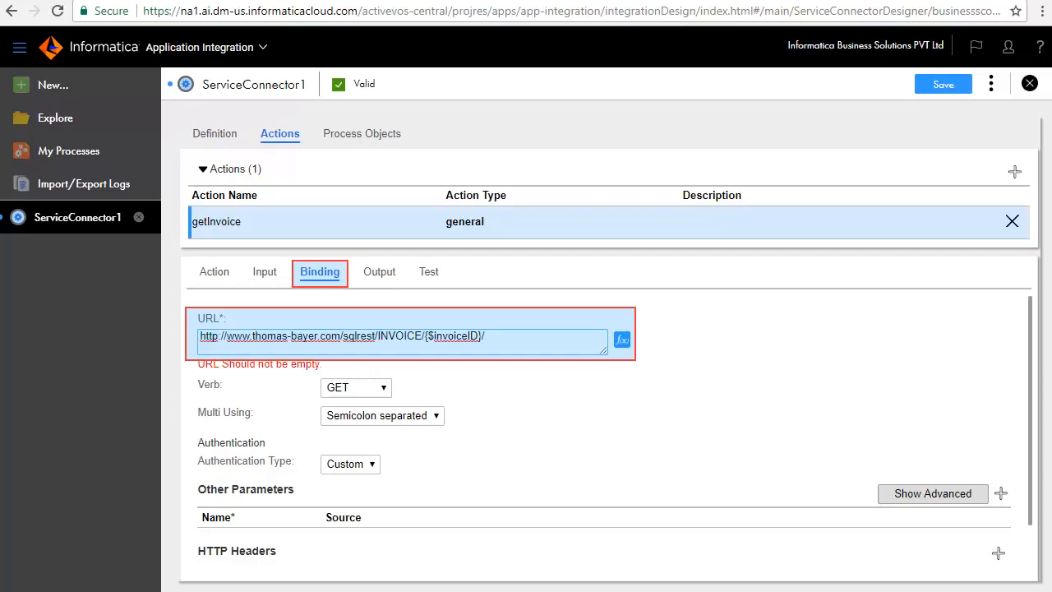
# Step: Add a Text output field named ID that gets its value from the ID property
pyautogui.click(393, 273)
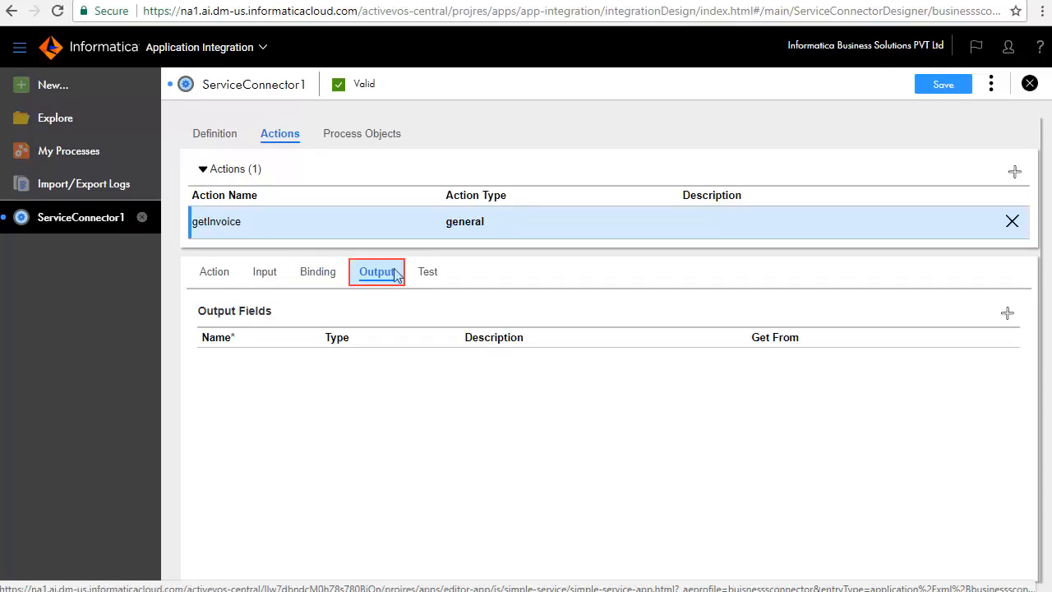
pyautogui.click(1007, 313)
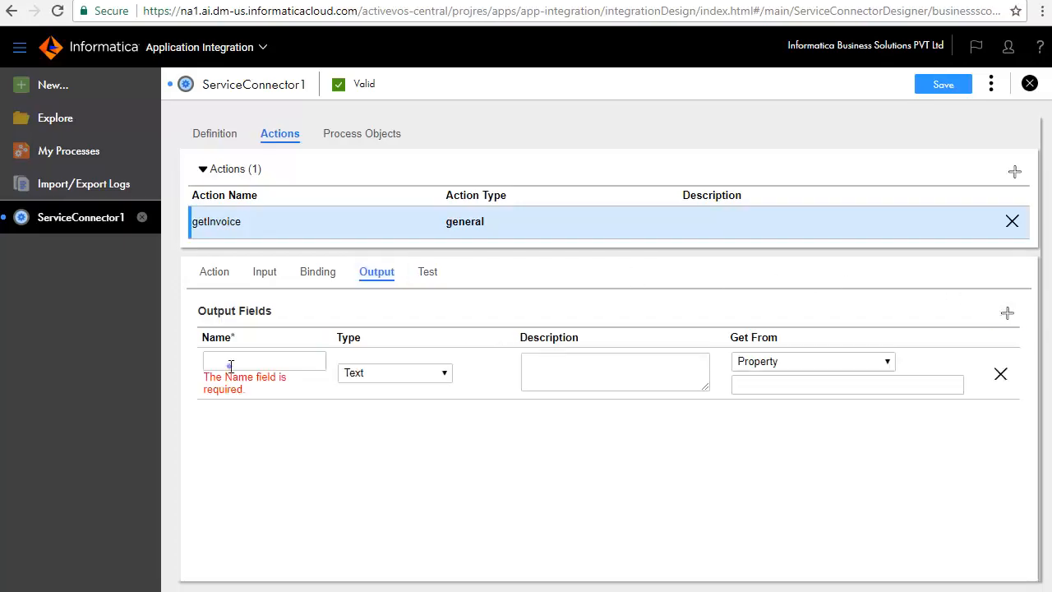
pyautogui.click(231, 366)
pyautogui.write('ID')
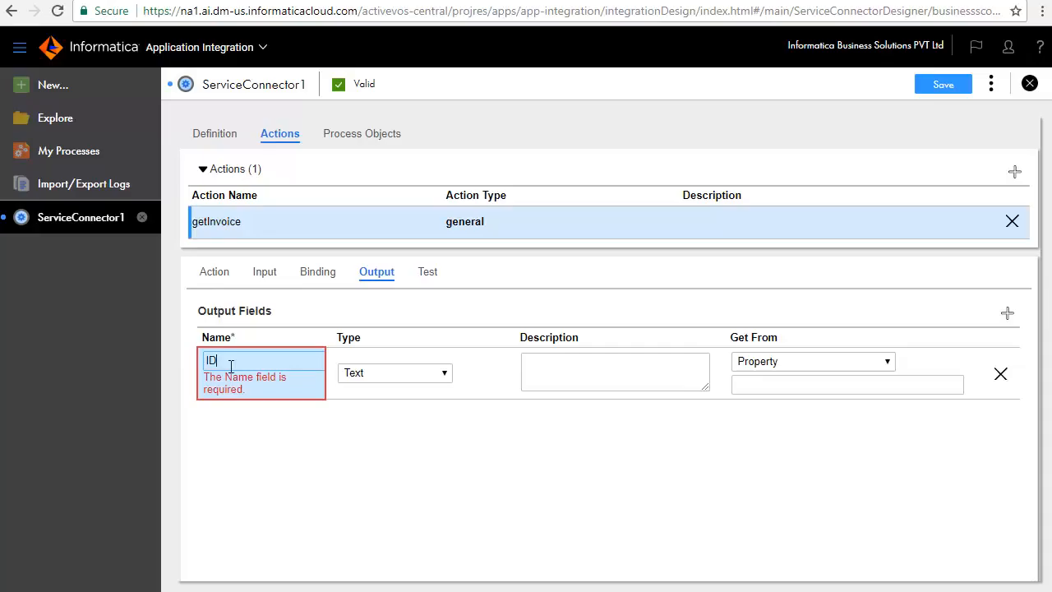
pyautogui.press('Tab')
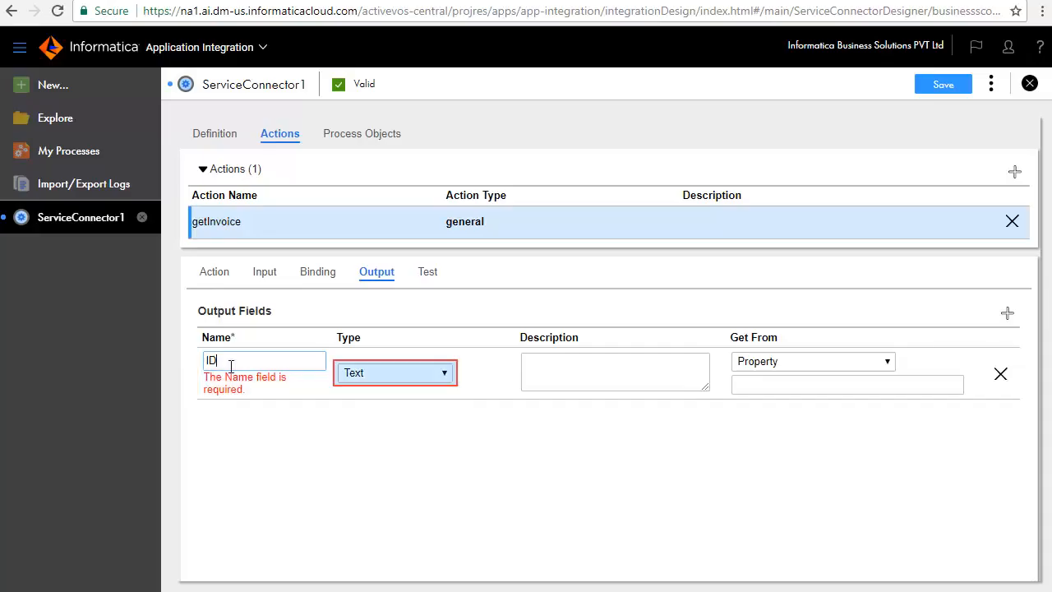
pyautogui.click(836, 386)
pyautogui.write('ID')
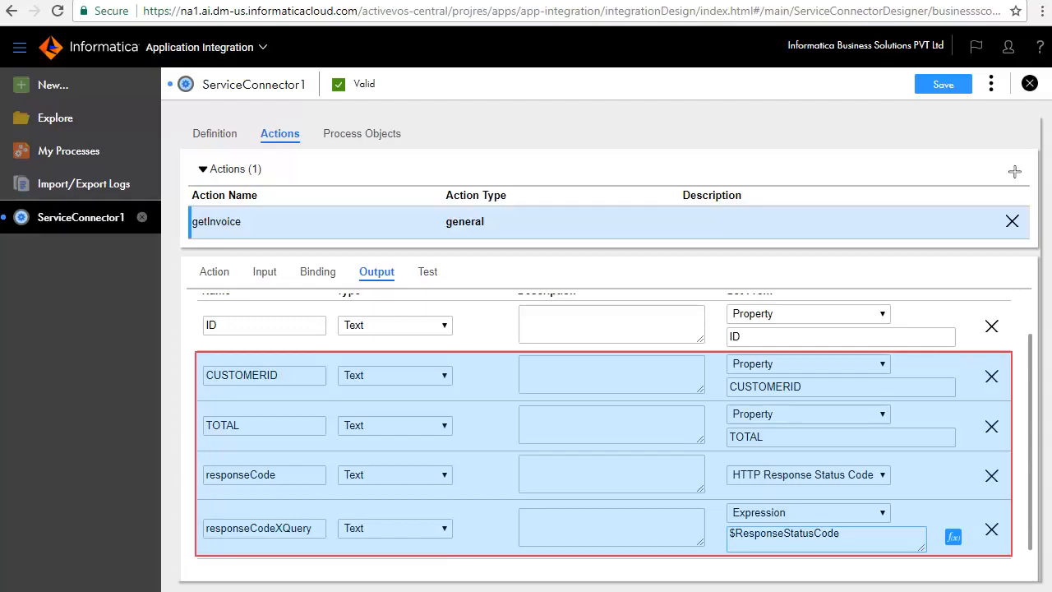
# Step: Test the getInvoice action on the cloud server and review the output values and response payload
pyautogui.click(426, 275)
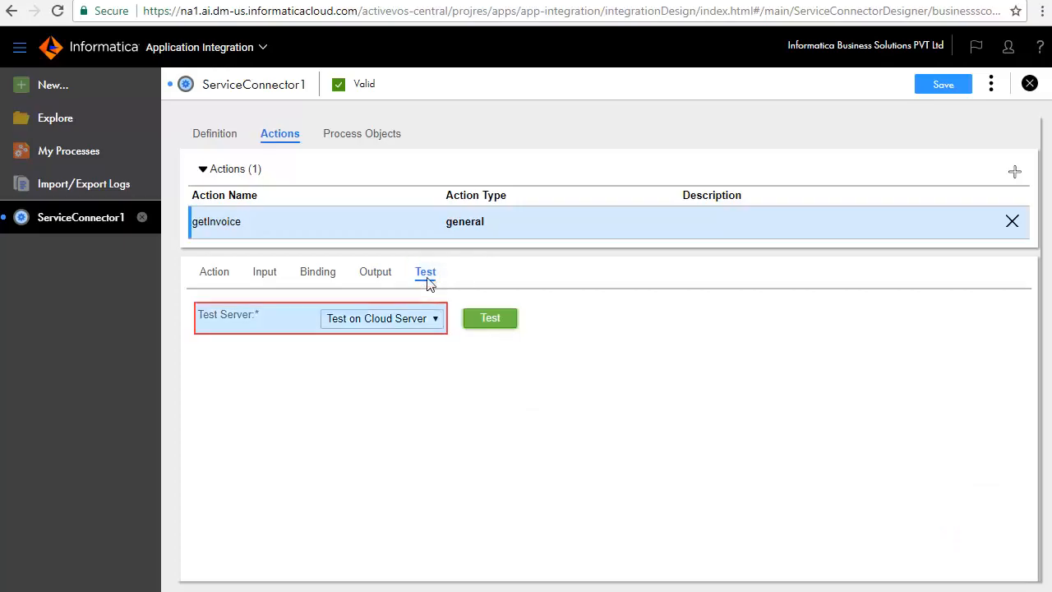
pyautogui.click(502, 318)
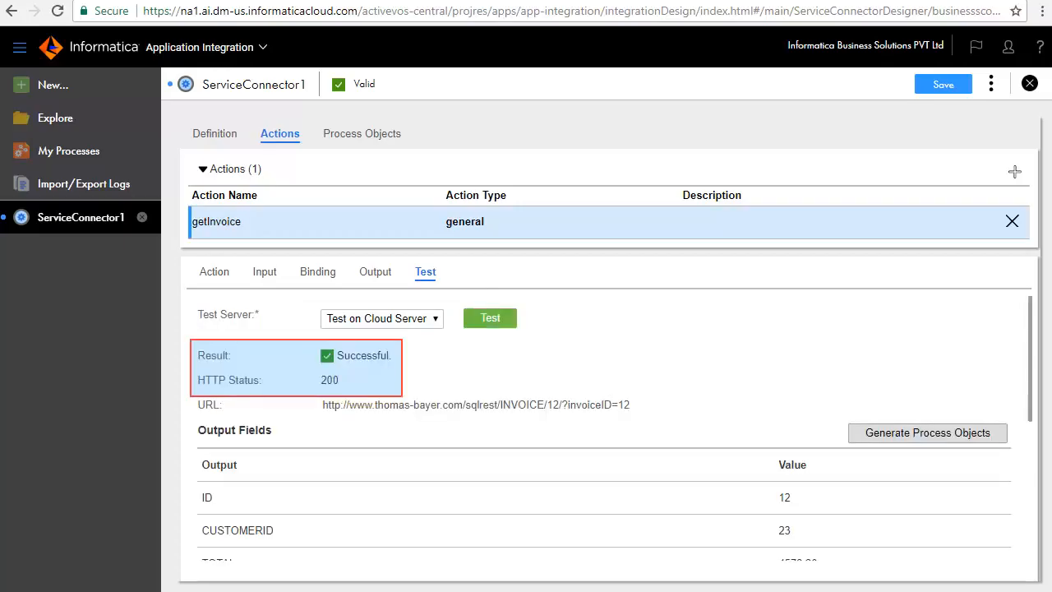
pyautogui.scroll(-2, 739, 378)
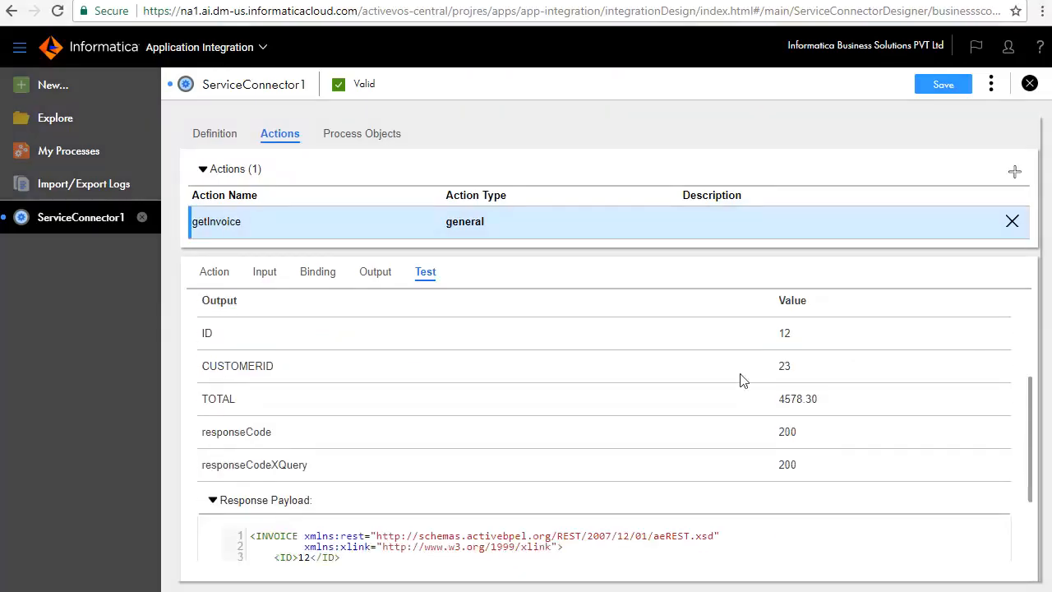
pyautogui.scroll(-1, 742, 379)
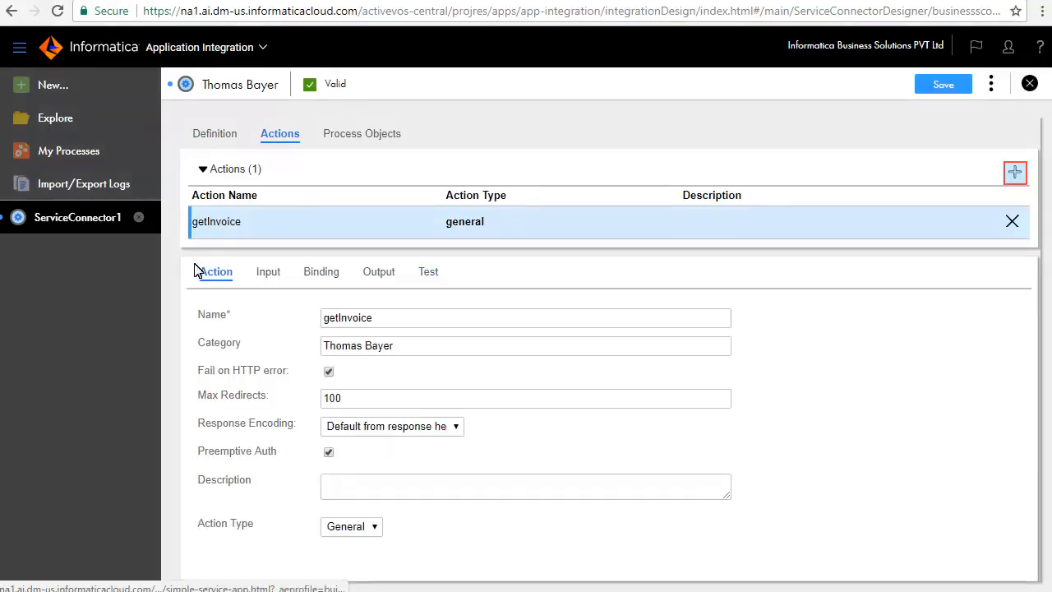
# Step: Add a second action named getCustomer with category Thomas Bayer
pyautogui.click(1015, 172)
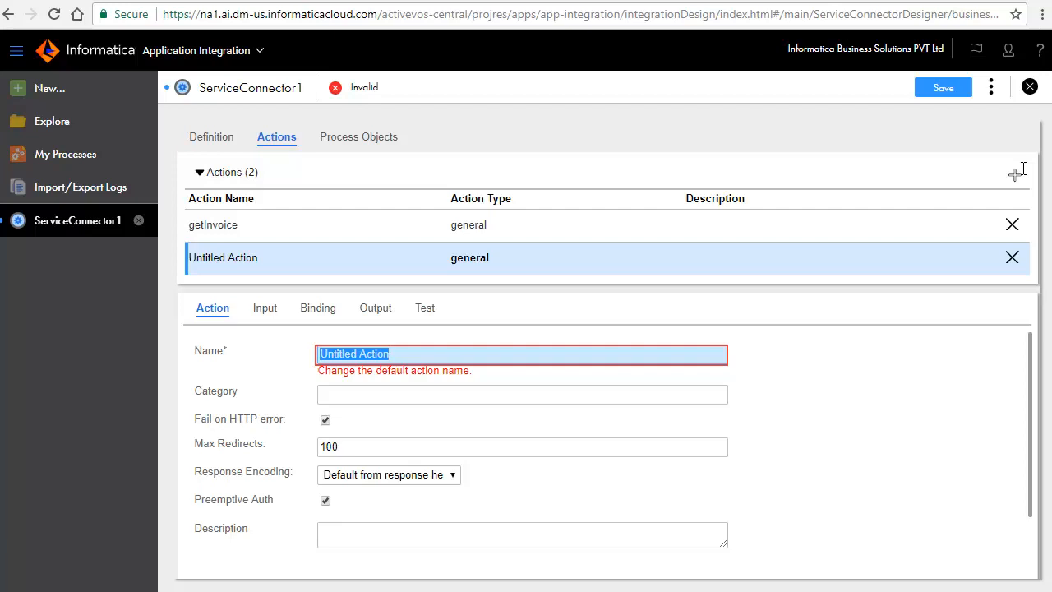
pyautogui.write('getCustomer')
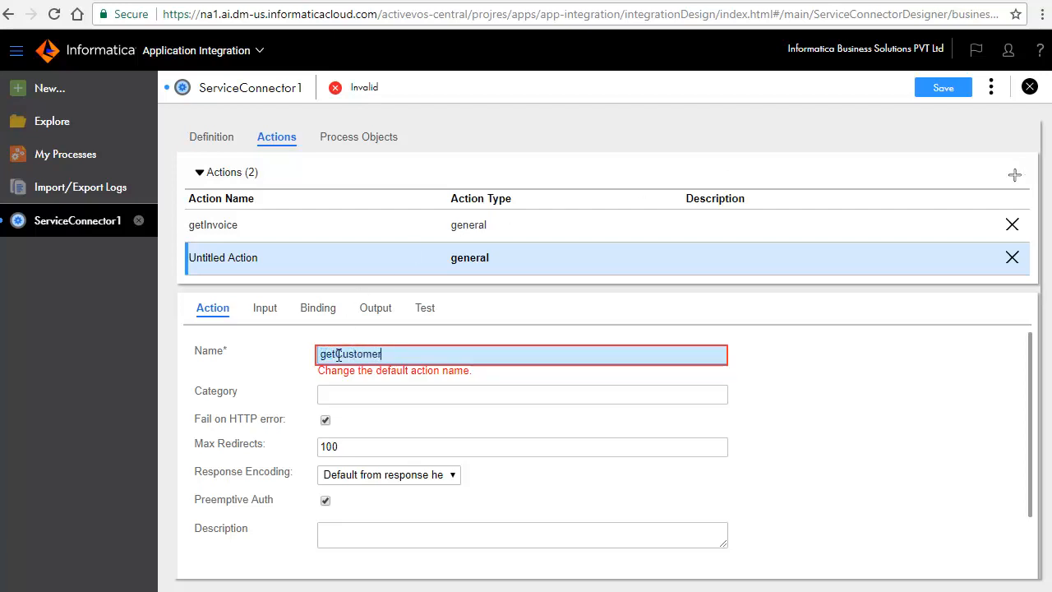
pyautogui.click(362, 400)
pyautogui.write('Thomas B')
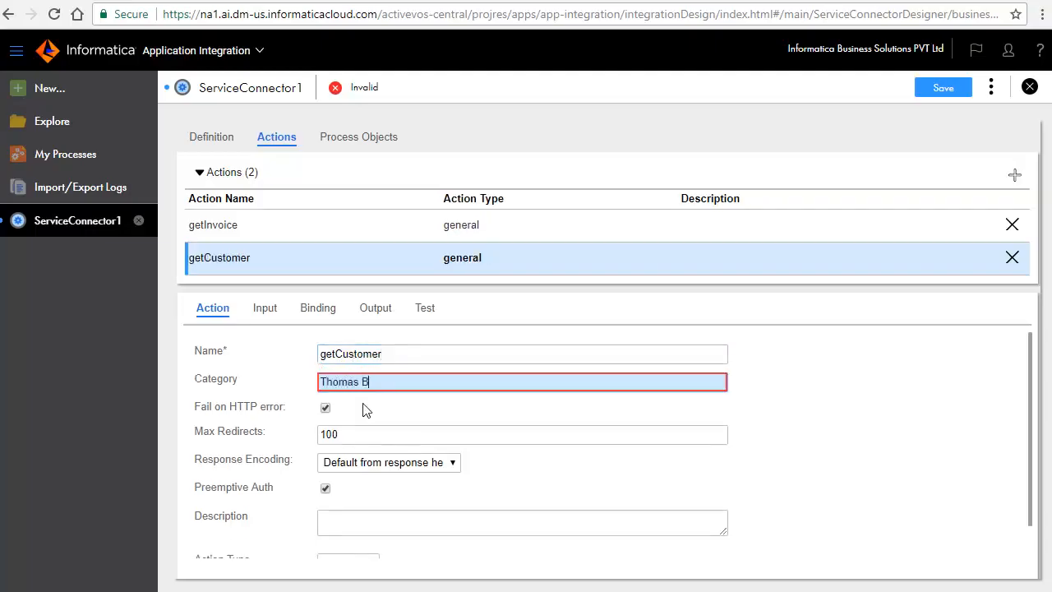
pyautogui.write('ayer')
# Step: Add a customerID input field to getCustomer with test value 12
pyautogui.click(265, 309)
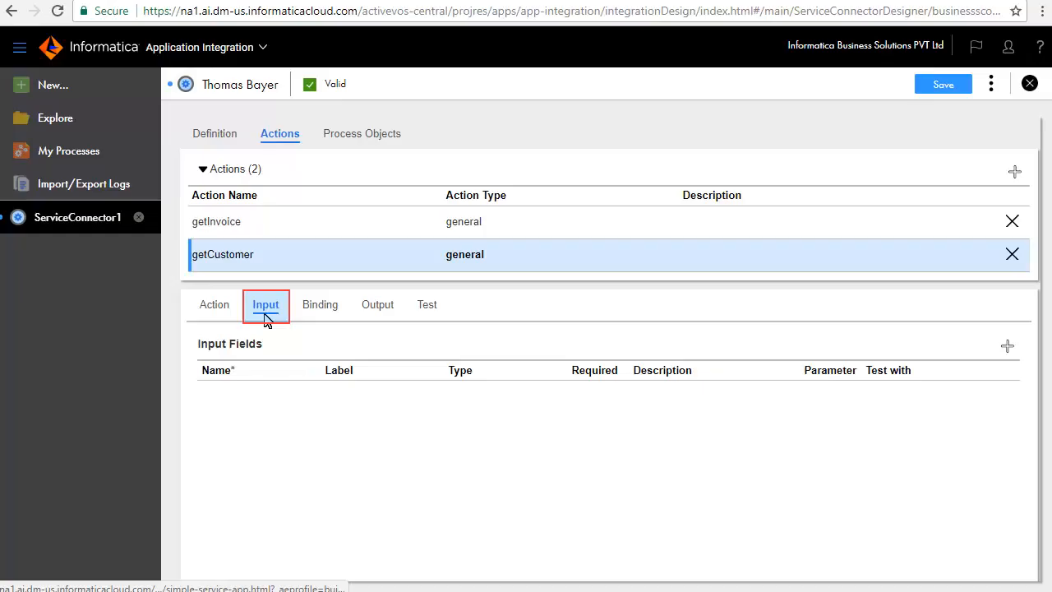
pyautogui.click(1007, 346)
pyautogui.click(222, 397)
pyautogui.write('customerID')
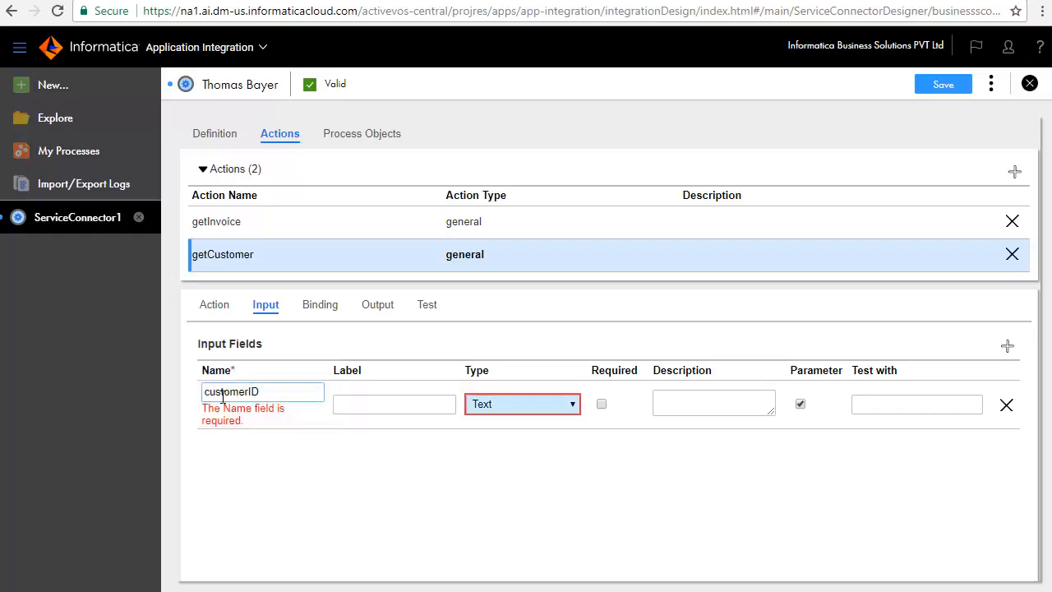
pyautogui.click(882, 404)
pyautogui.write('12')
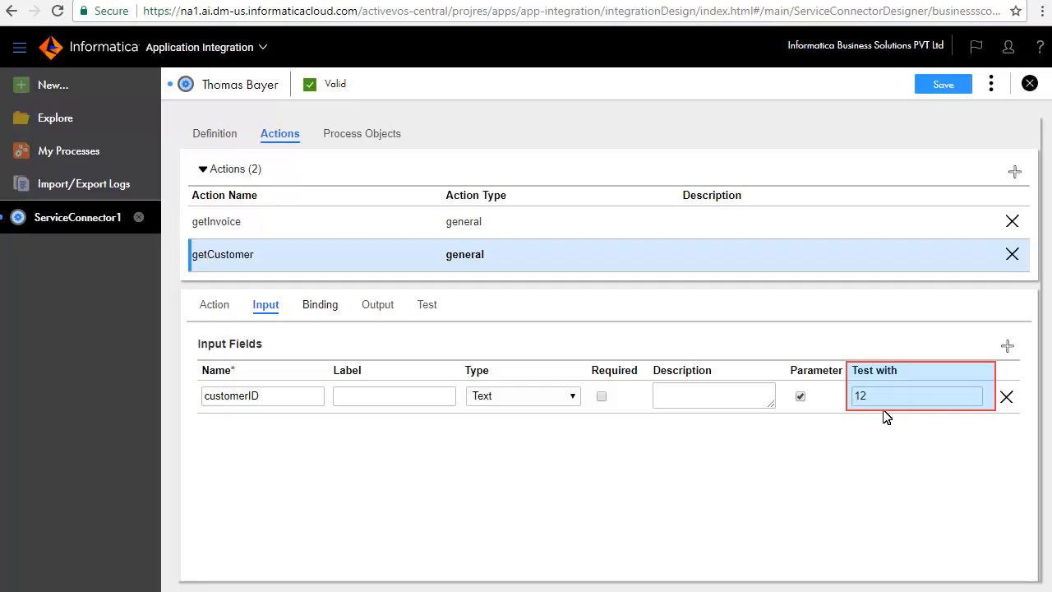
# Step: Add a Text output field named ID to the getCustomer action
pyautogui.click(329, 307)
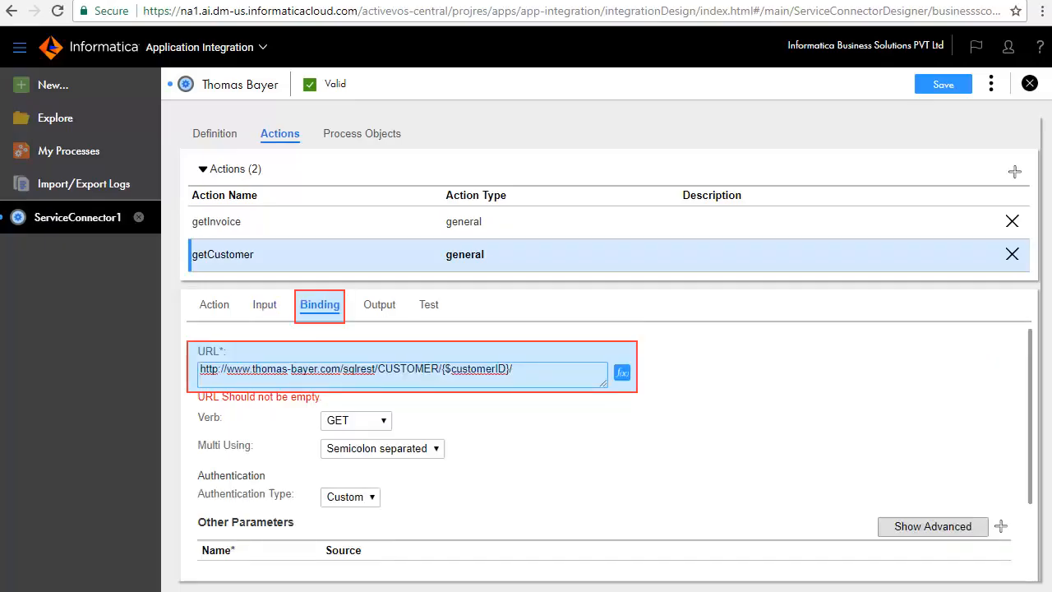
pyautogui.click(379, 309)
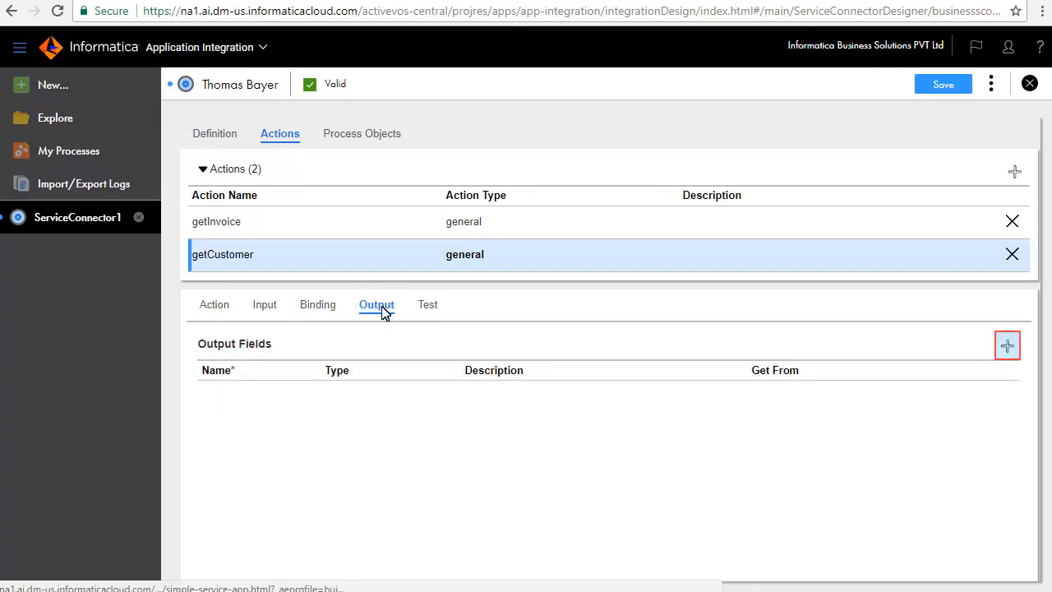
pyautogui.click(1007, 346)
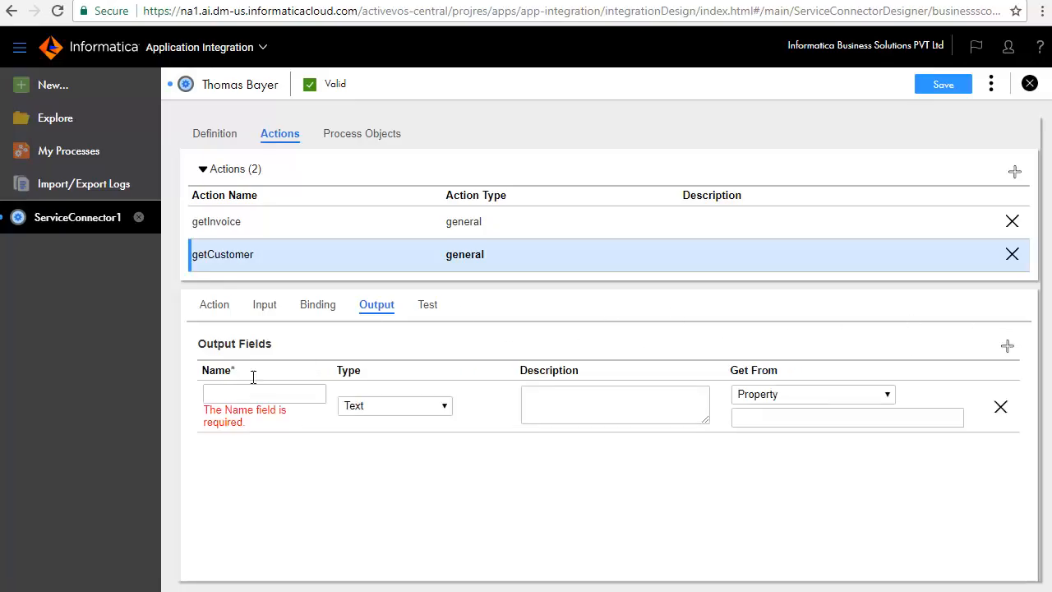
pyautogui.write('ID')
pyautogui.press('Tab')
pyautogui.press('Tab')
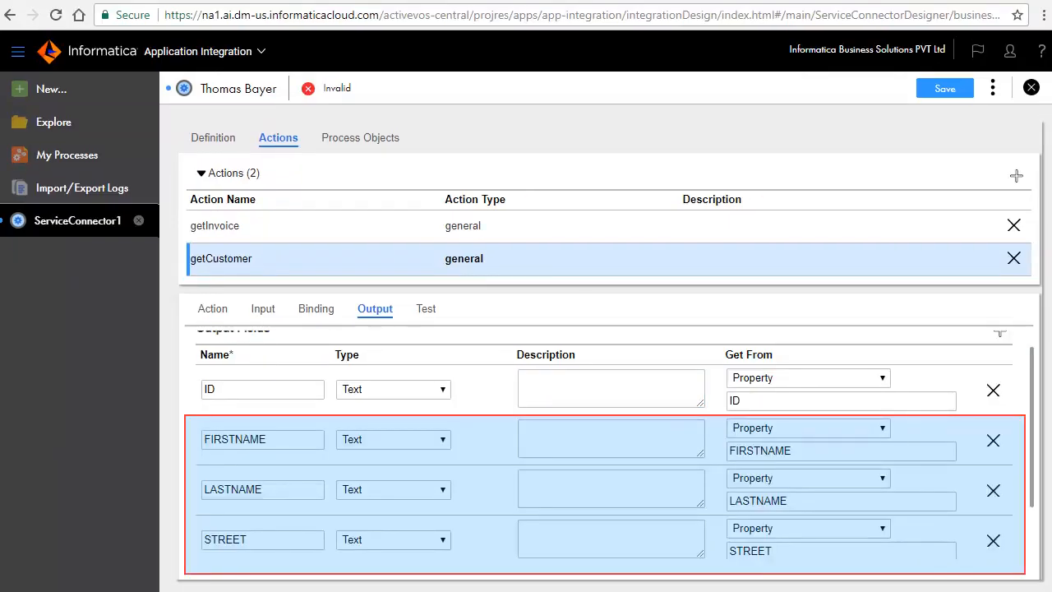
# Step: Add a test output field whose value comes from an Expression
pyautogui.scroll(-1, 499, 516)
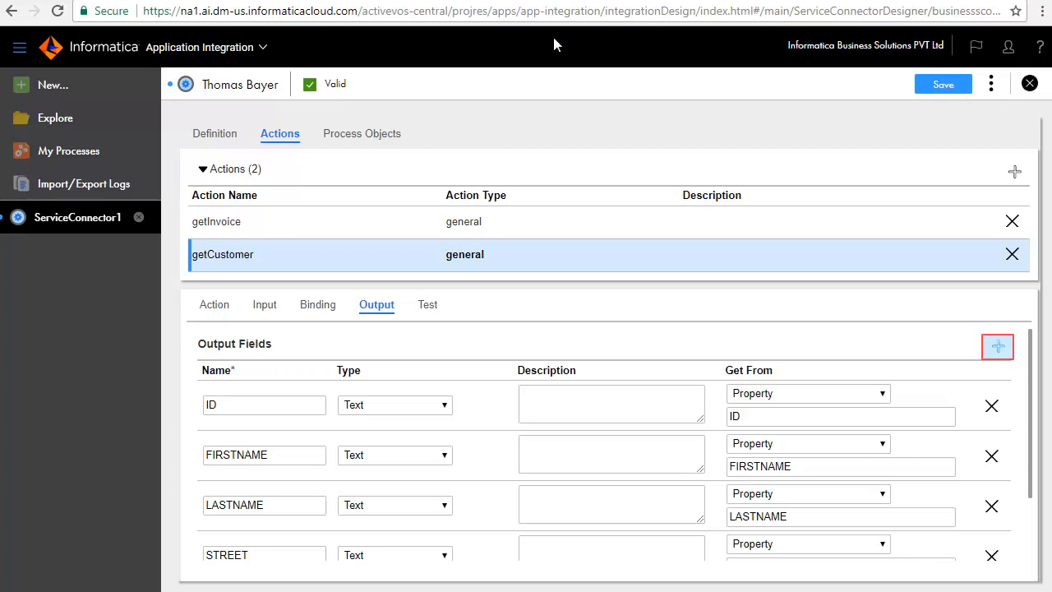
pyautogui.click(998, 346)
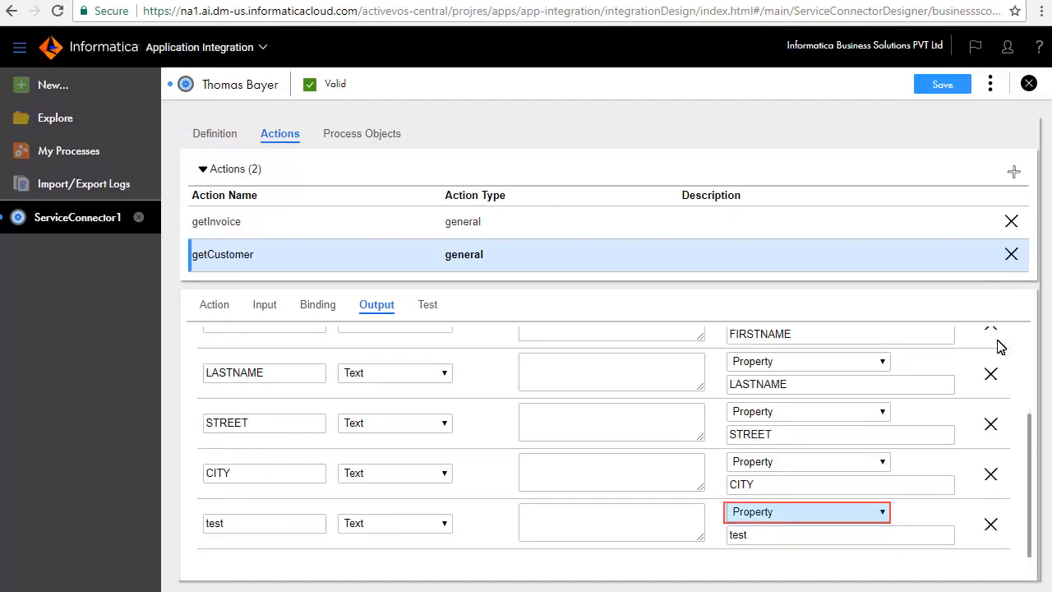
pyautogui.click(747, 511)
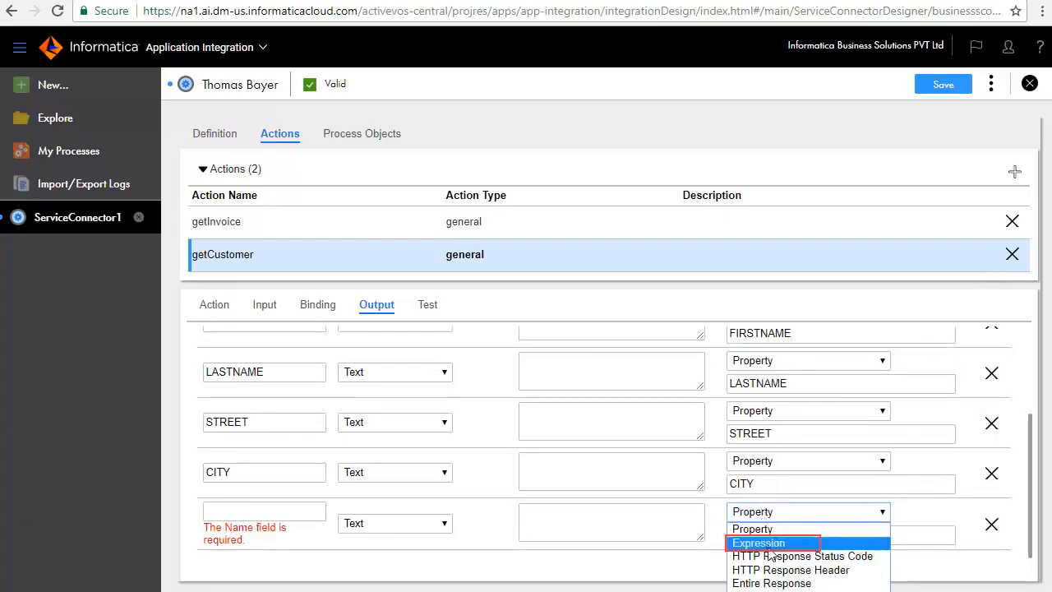
pyautogui.click(758, 543)
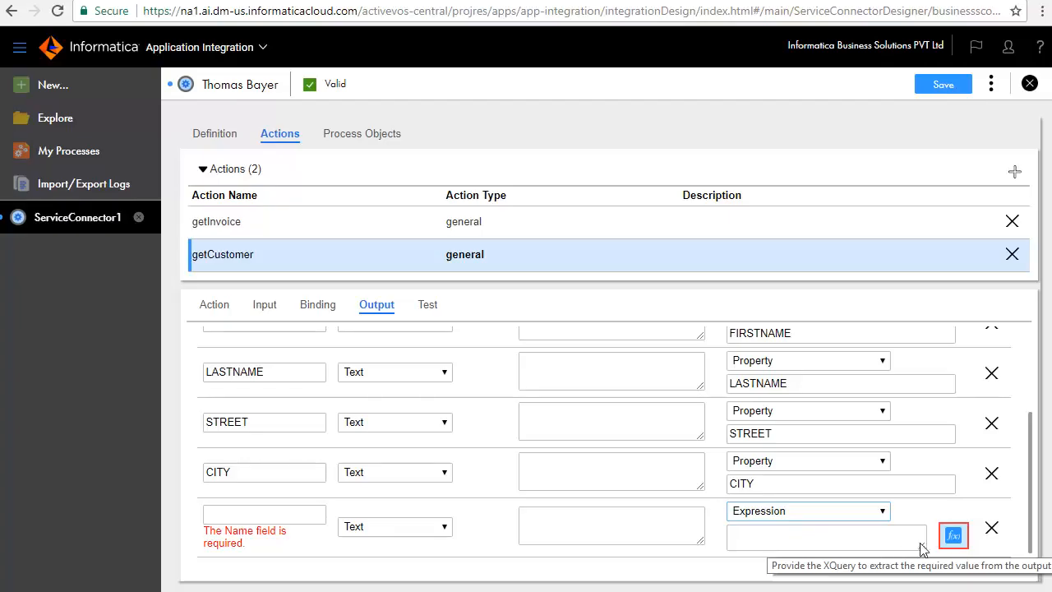
# Step: Browse the expression editor's Fields, Functions and Process Objects for the test field, cancel it and delete the test field
pyautogui.click(953, 535)
pyautogui.click(232, 265)
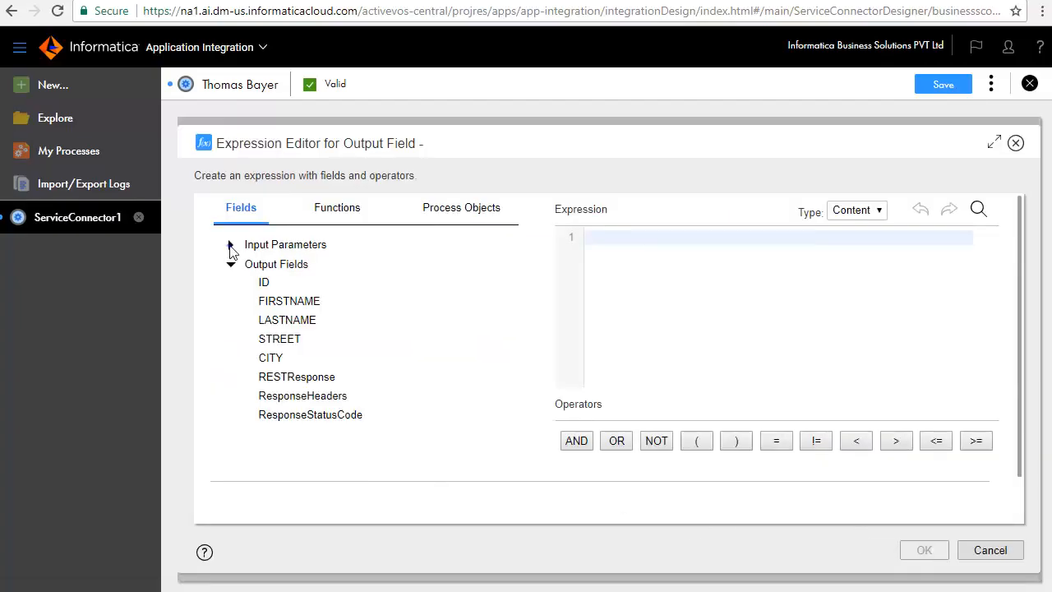
pyautogui.click(230, 244)
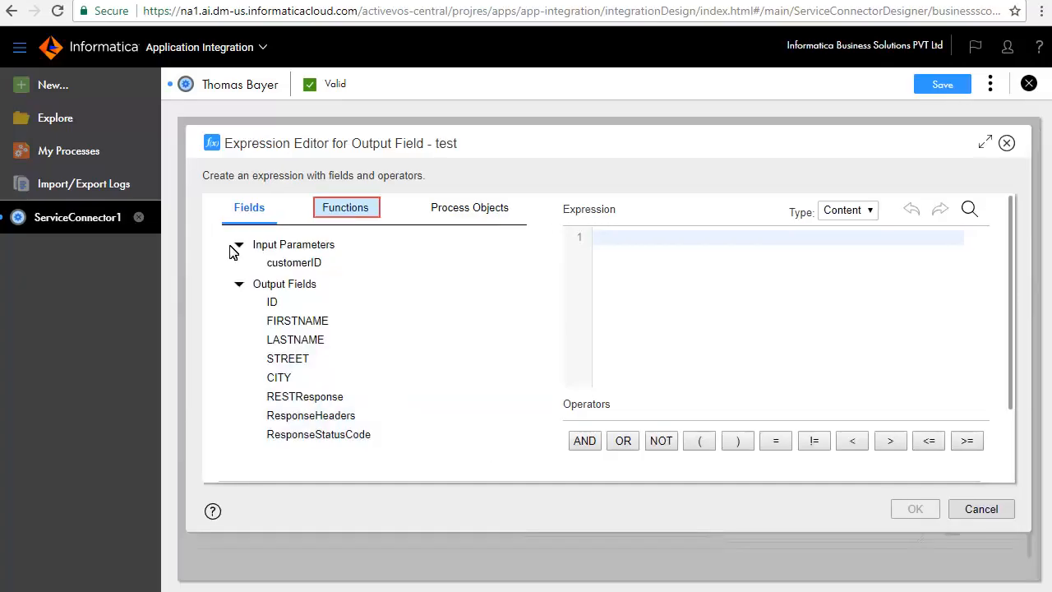
pyautogui.click(350, 209)
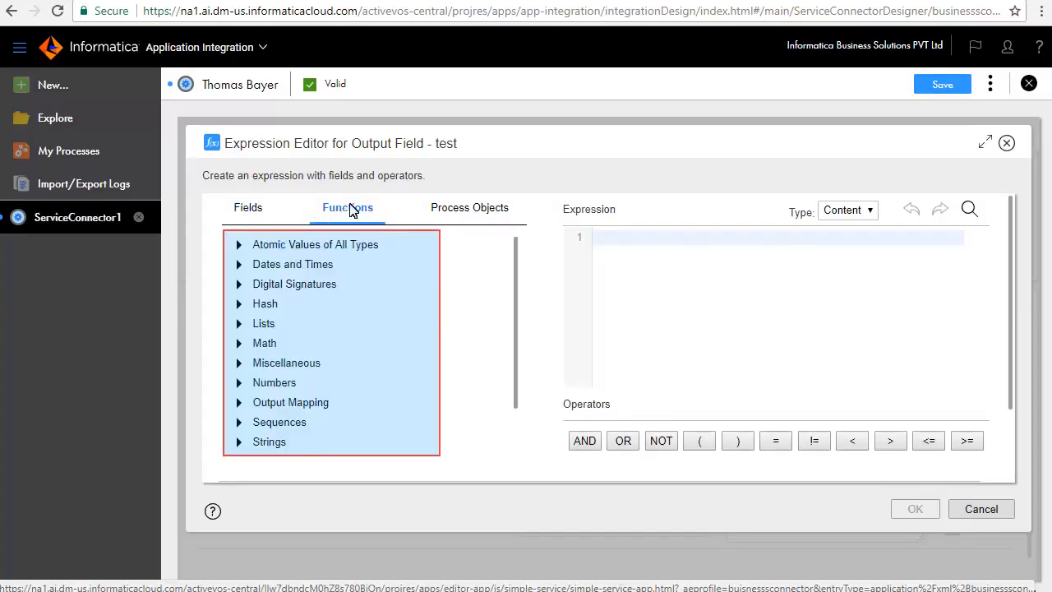
pyautogui.click(454, 206)
pyautogui.click(979, 510)
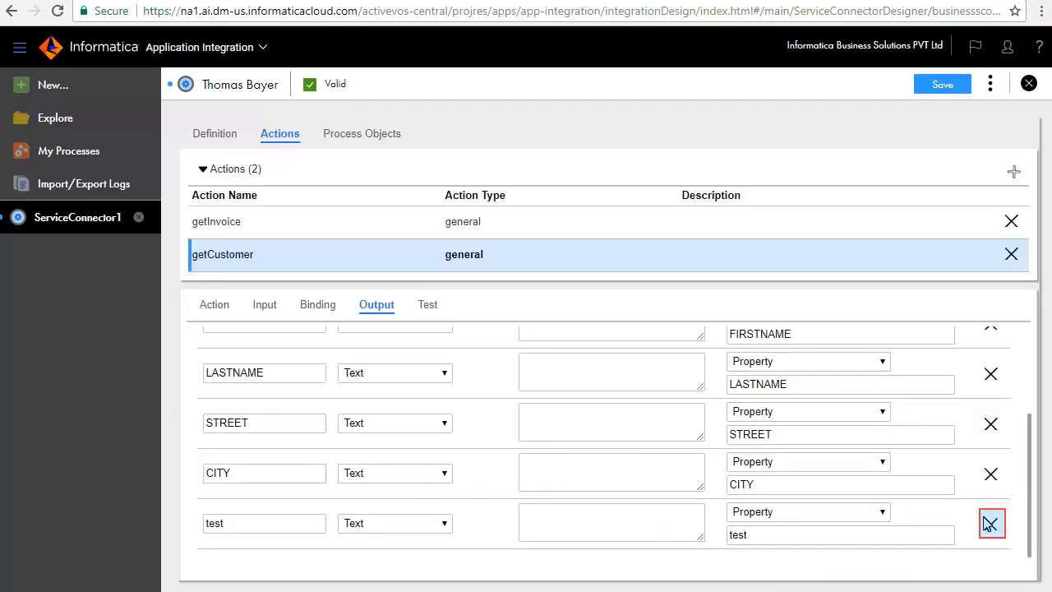
pyautogui.click(991, 523)
# Step: Test the getCustomer action on the cloud server and review the output values and response payload
pyautogui.click(428, 306)
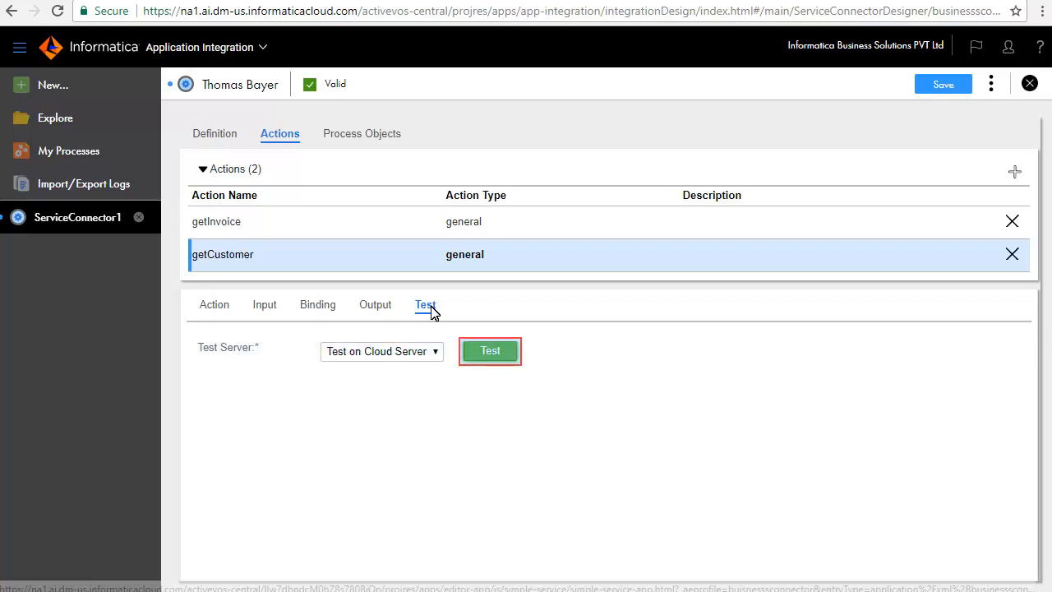
pyautogui.click(493, 351)
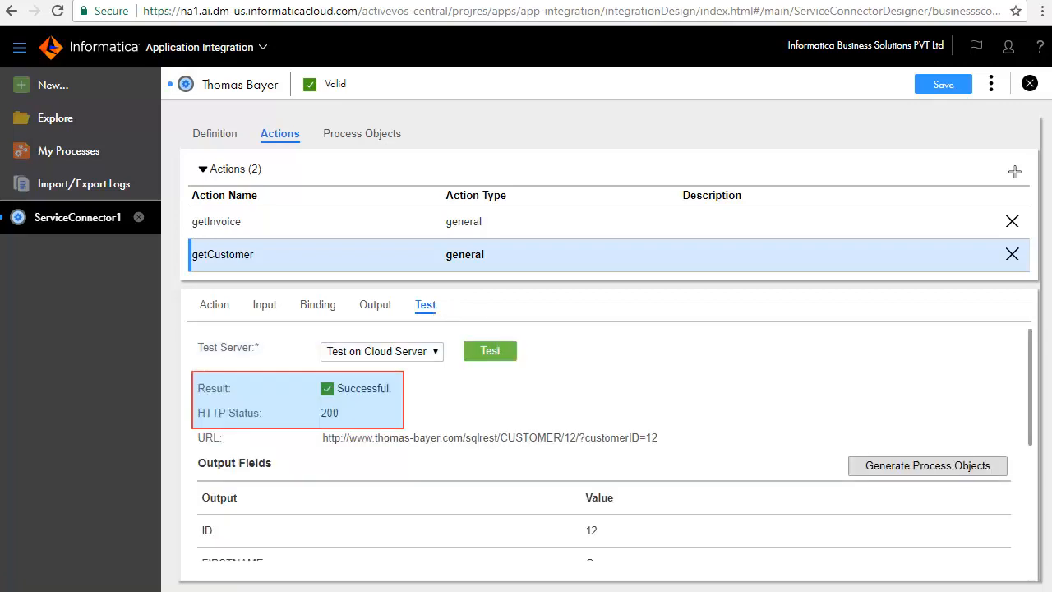
pyautogui.scroll(-2, 594, 394)
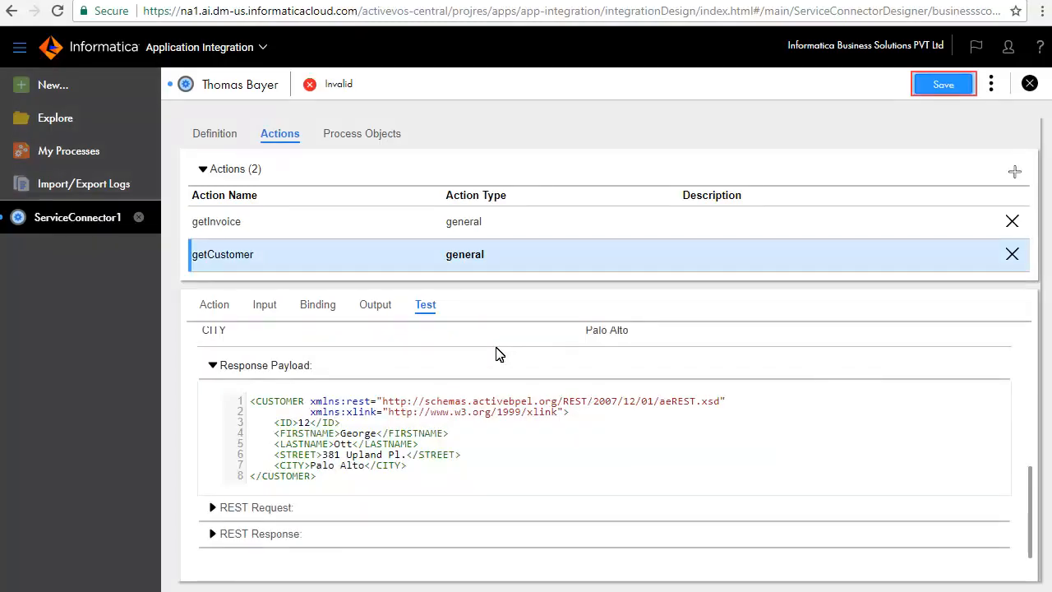
# Step: Save the Thomas Bayer service connector and publish it
pyautogui.click(942, 84)
pyautogui.click(991, 83)
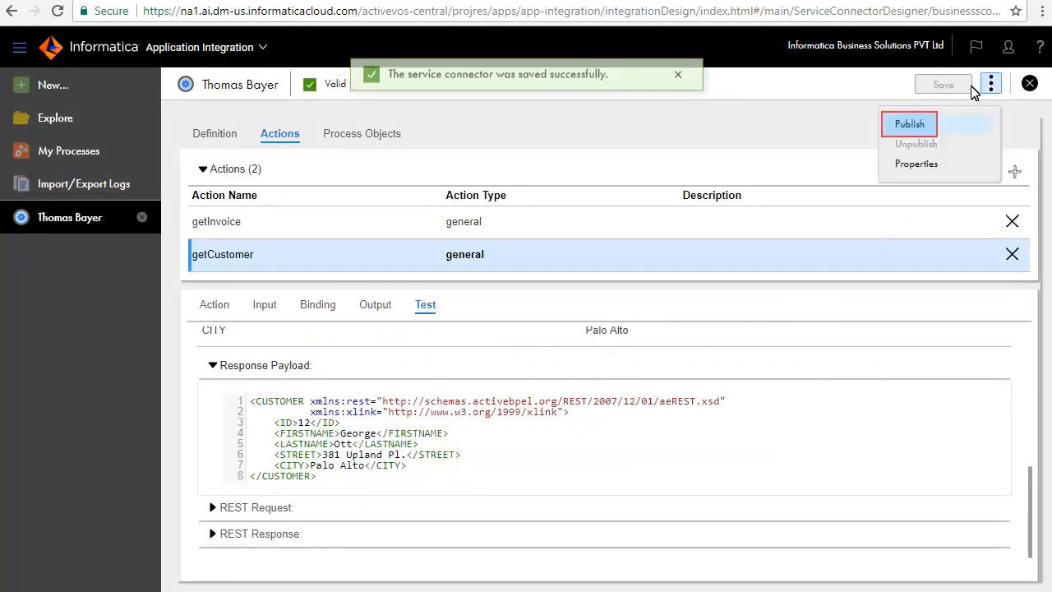
pyautogui.click(940, 127)
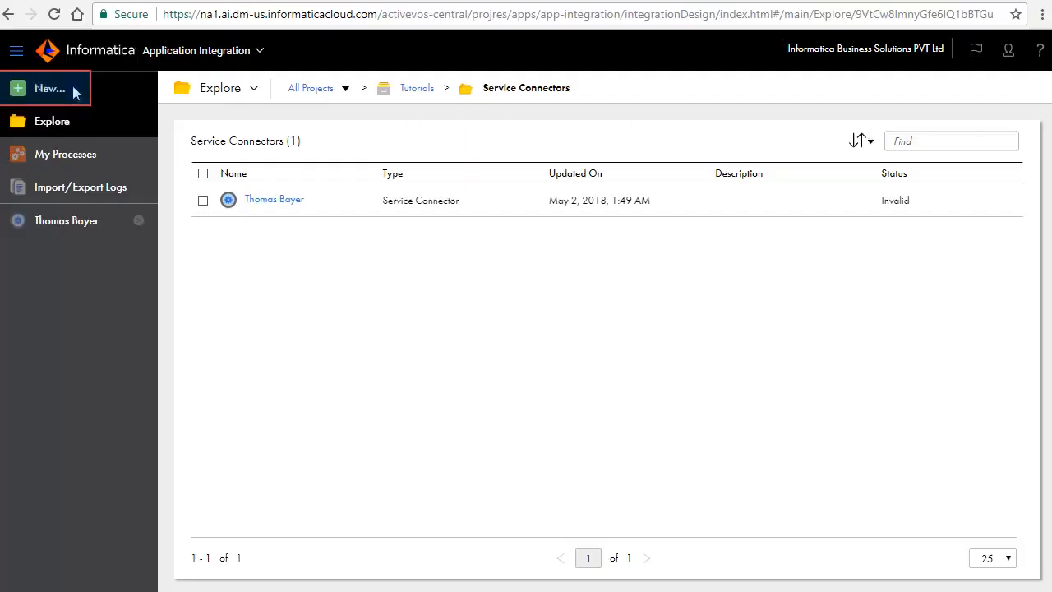
# Step: Start a new service connector using the Create from Swagger pattern
pyautogui.click(73, 87)
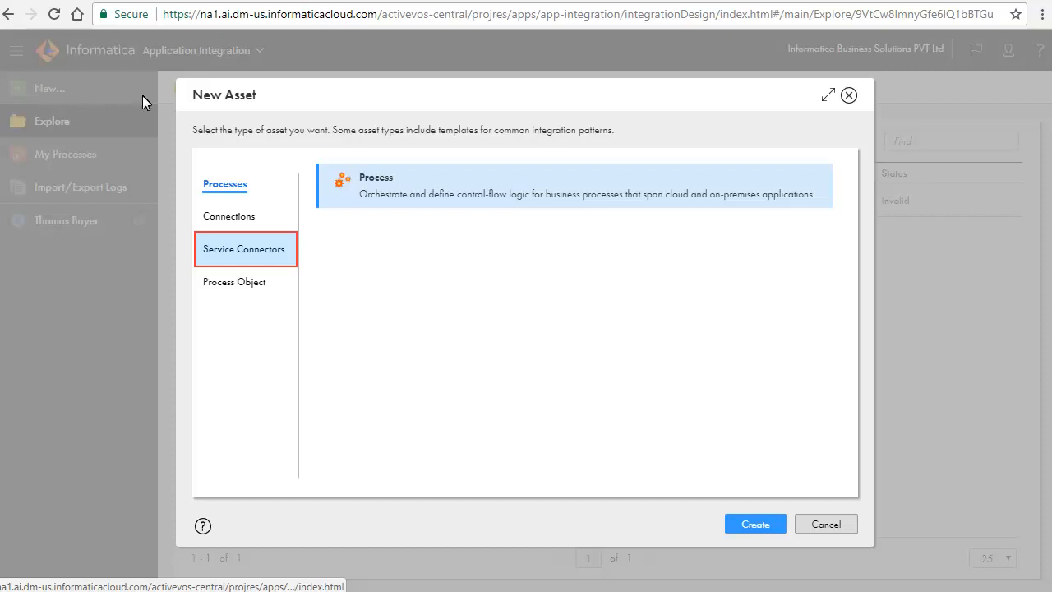
pyautogui.click(234, 248)
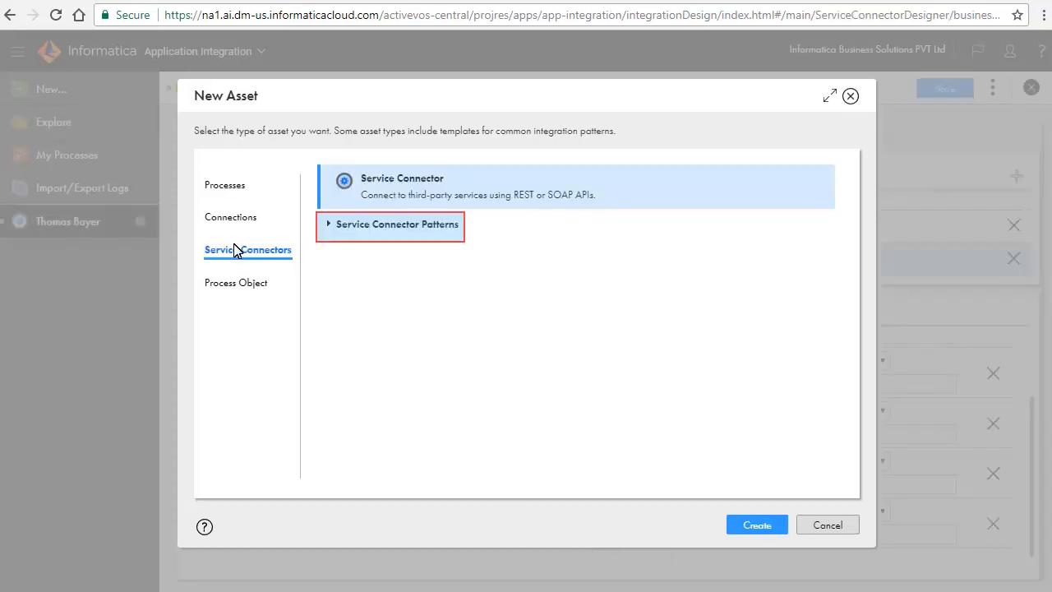
pyautogui.click(329, 225)
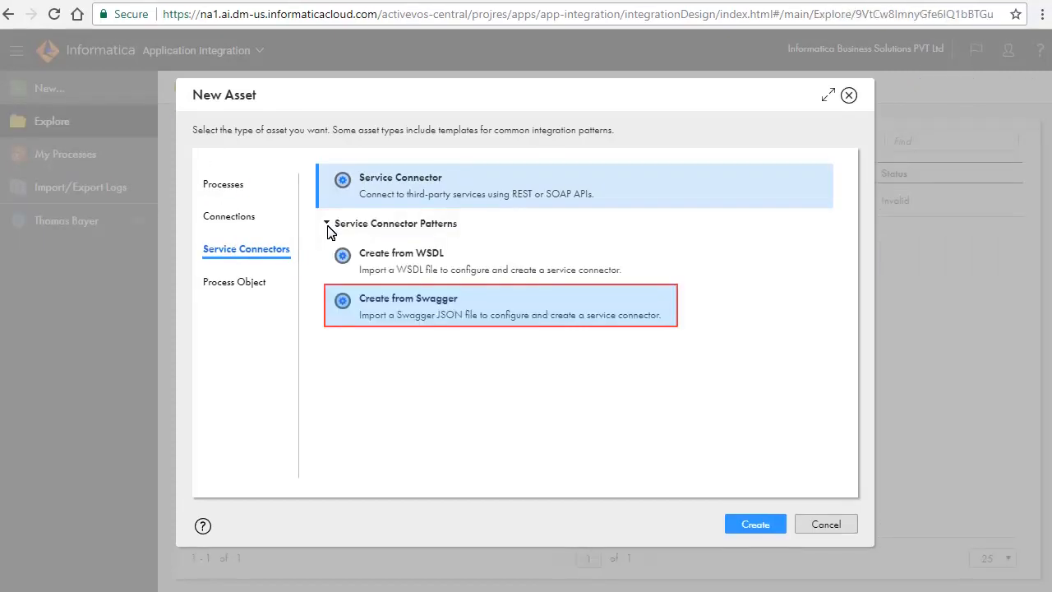
pyautogui.click(482, 321)
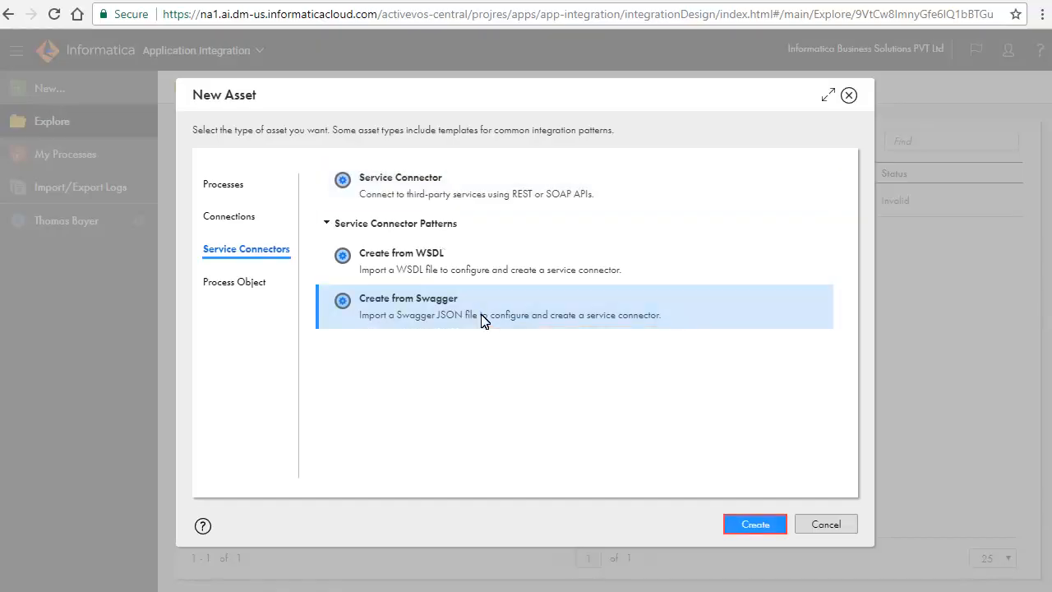
pyautogui.click(742, 524)
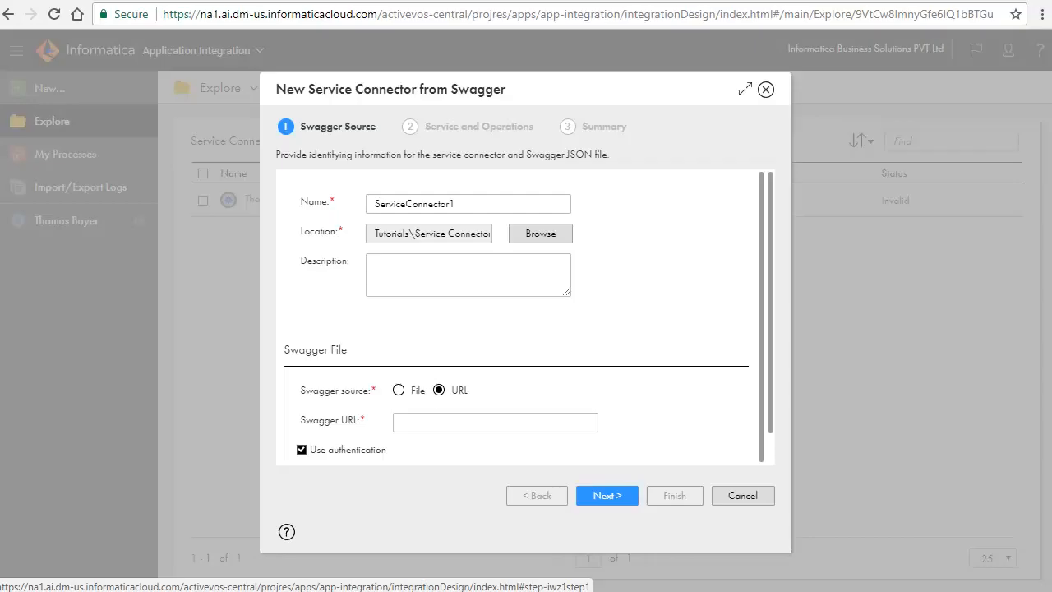
# Step: Name the new service connector Marketo Login API
pyautogui.doubleClick(390, 205)
pyautogui.write('Marke')
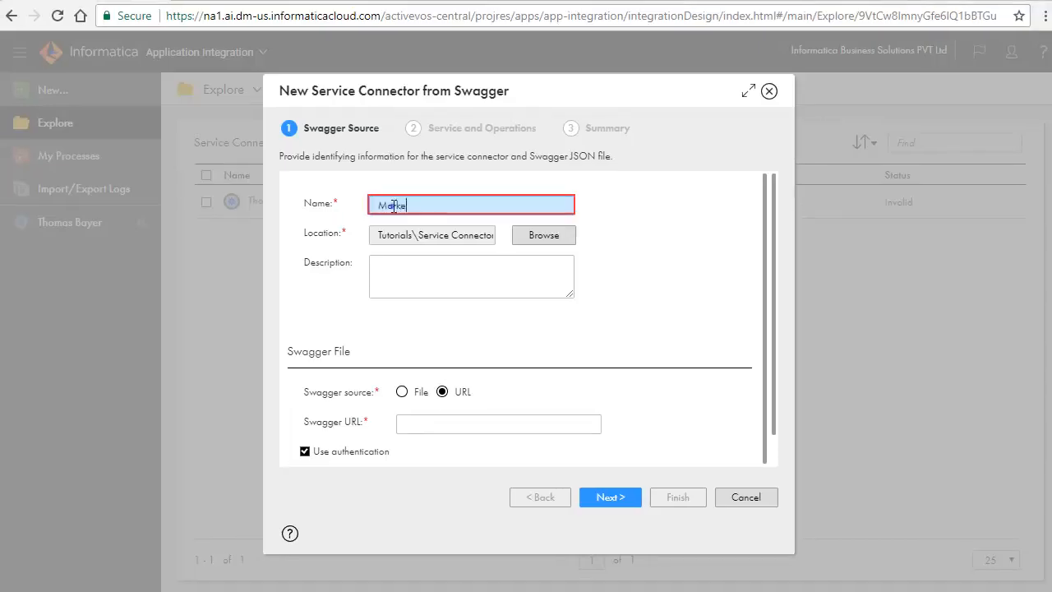
pyautogui.write('to Login API')
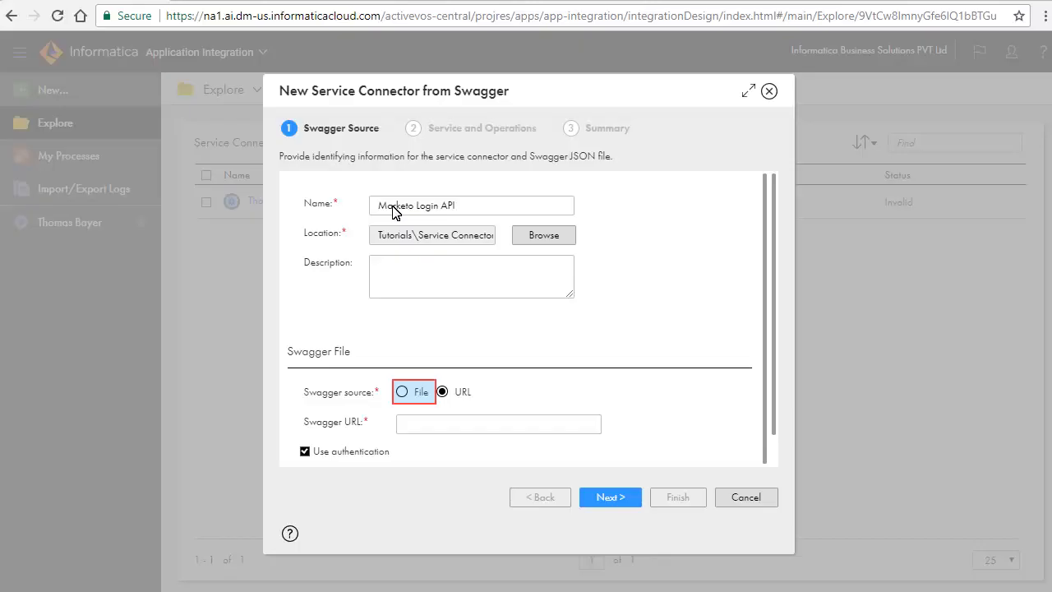
# Step: Use the swagger-id-462-VKM-148.json file as Swagger source and complete the wizard
pyautogui.click(402, 392)
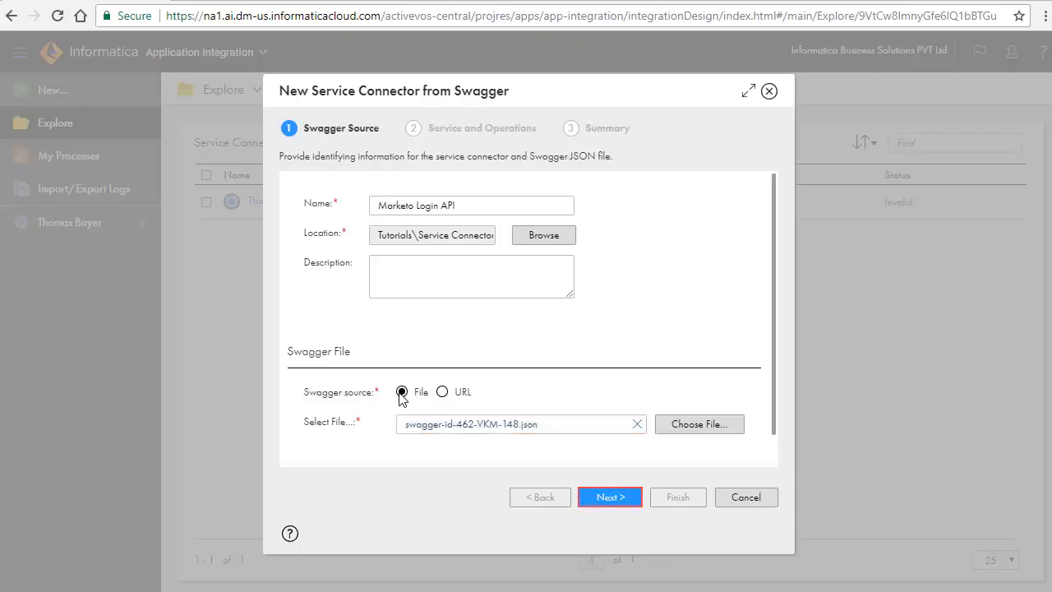
pyautogui.click(606, 496)
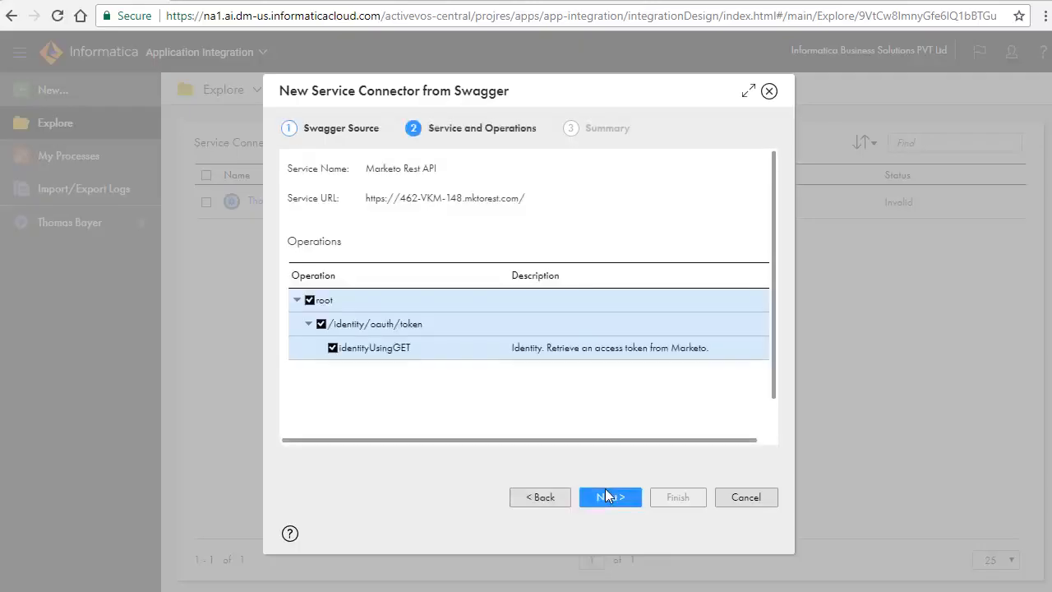
pyautogui.click(608, 497)
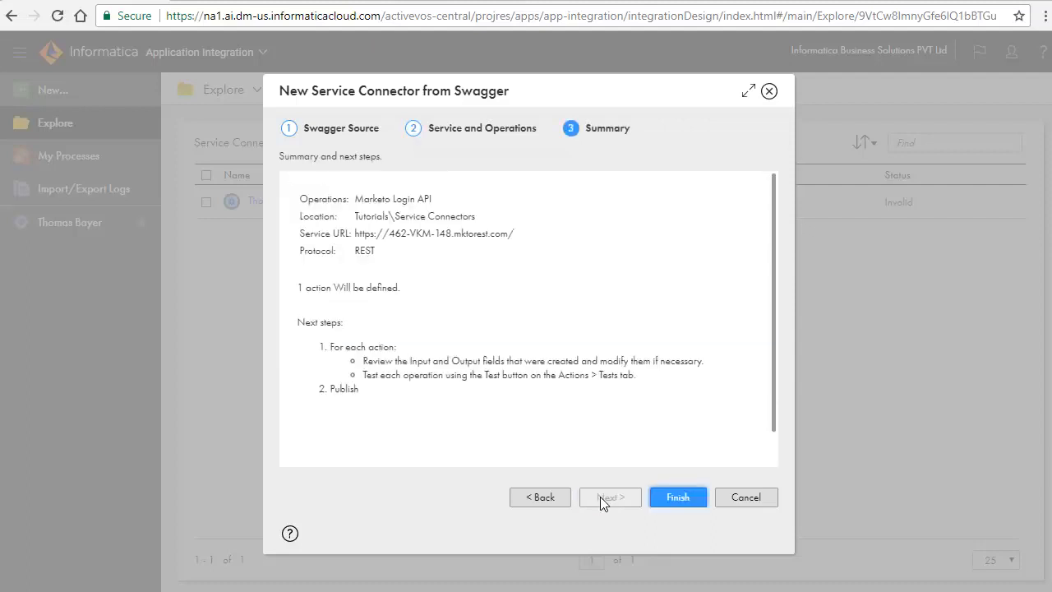
pyautogui.click(677, 497)
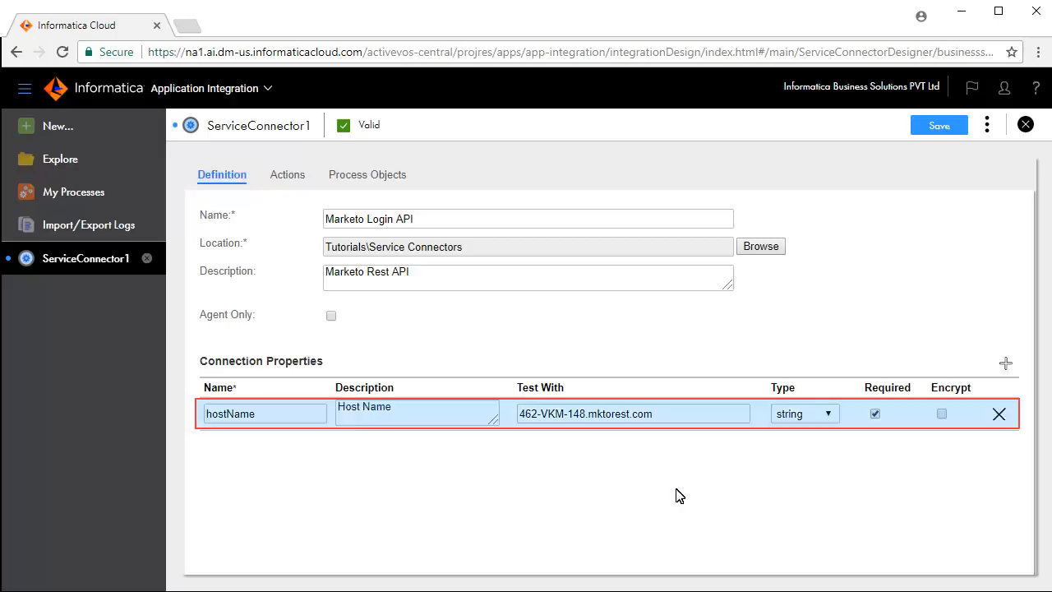
# Step: Review the generated identityUsingGET action's settings, input fields, binding URL and output fields
pyautogui.click(282, 178)
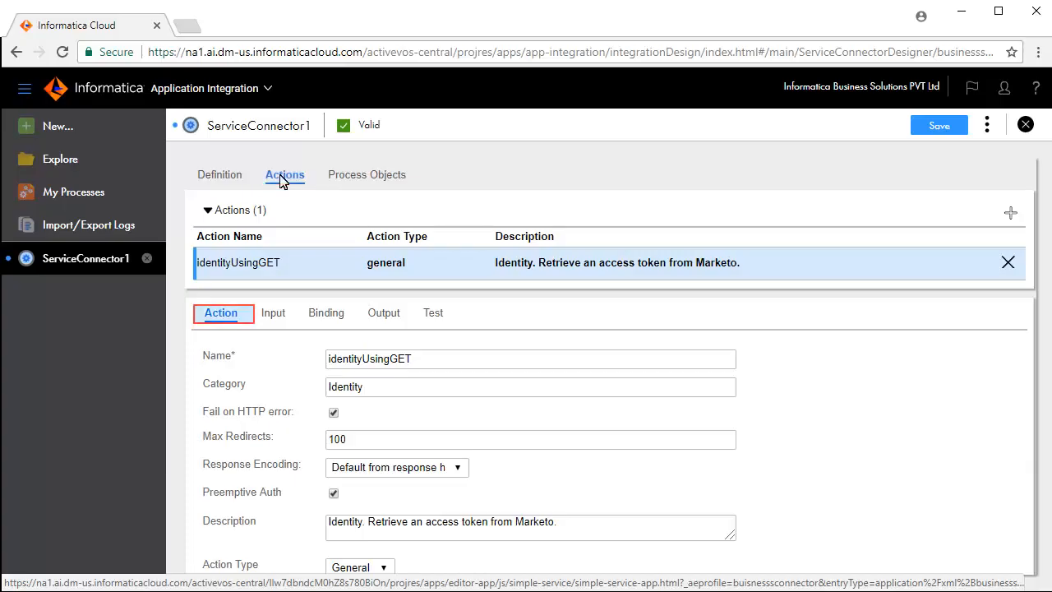
pyautogui.click(271, 314)
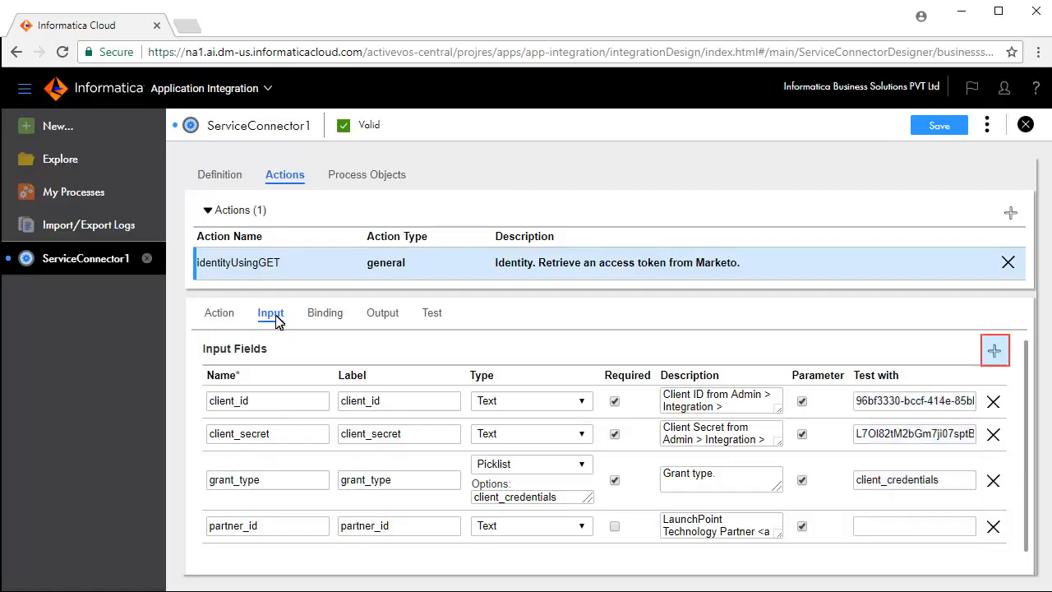
pyautogui.click(994, 351)
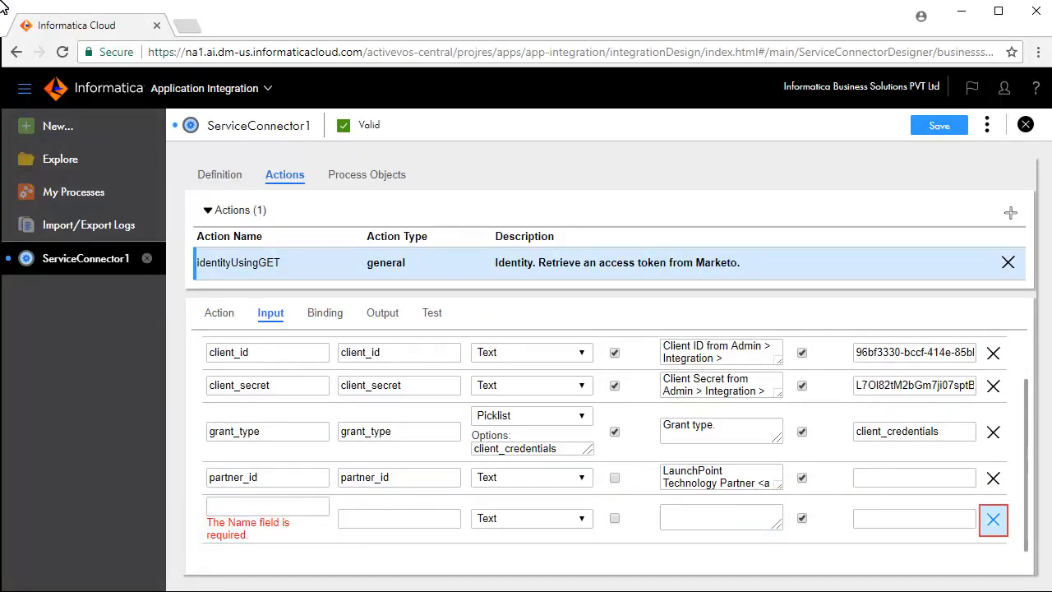
pyautogui.click(993, 519)
pyautogui.click(325, 313)
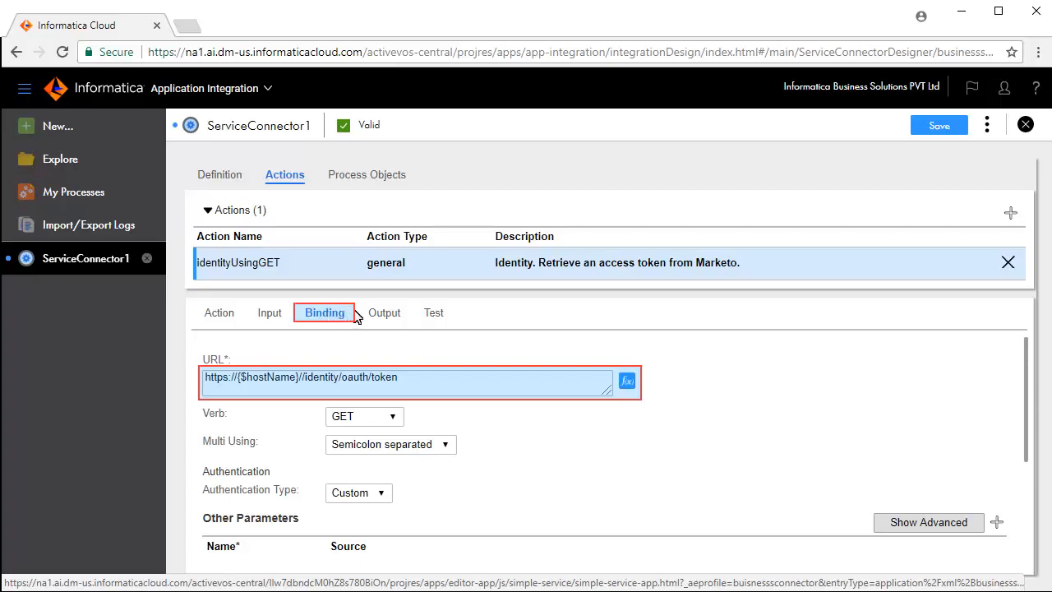
pyautogui.click(380, 312)
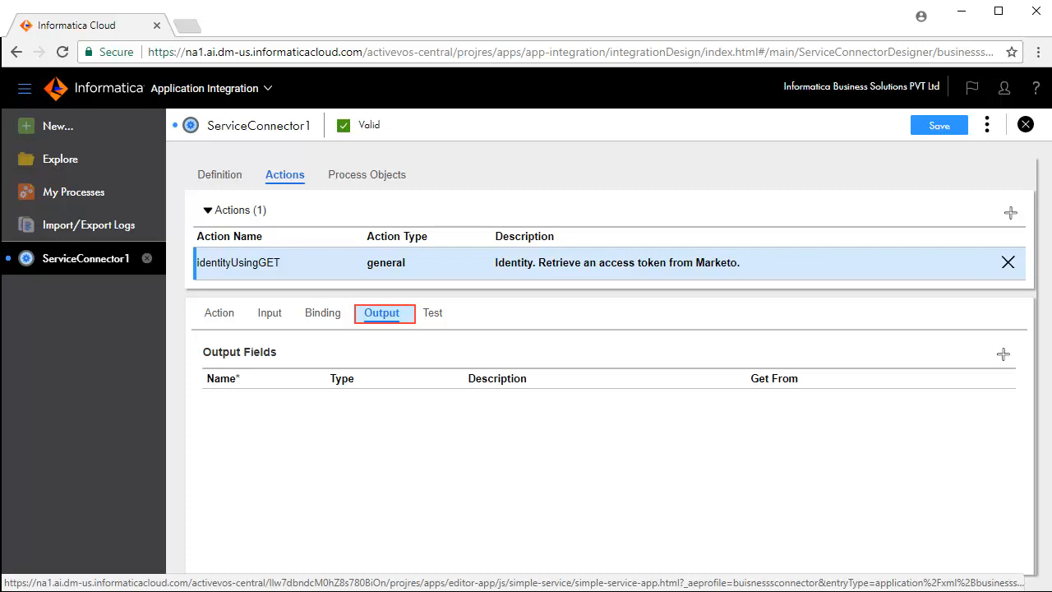
# Step: Add an output field named status that gets its value from the HTTP Response Status Code
pyautogui.click(1002, 355)
pyautogui.click(894, 402)
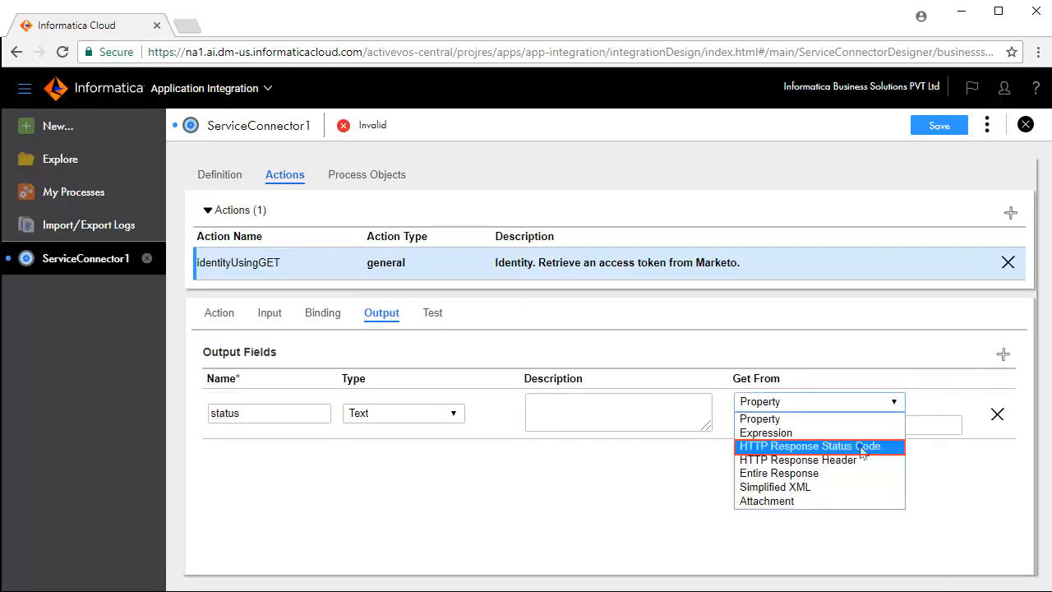
pyautogui.click(873, 446)
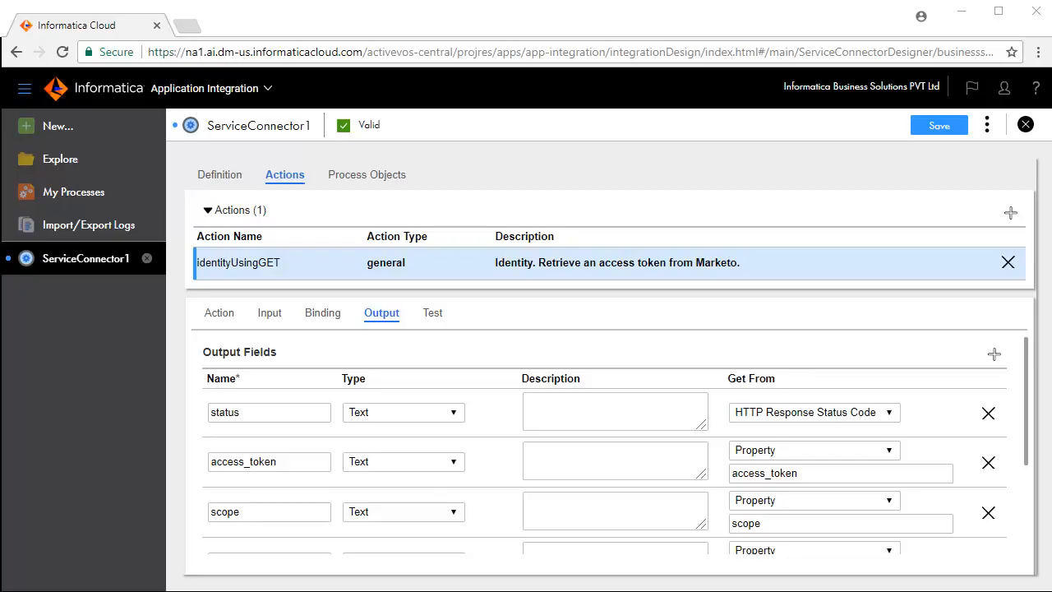
# Step: Run a test of the identityUsingGET action on the Cloud Server and review the returned output fields
pyautogui.scroll(-2, 862, 453)
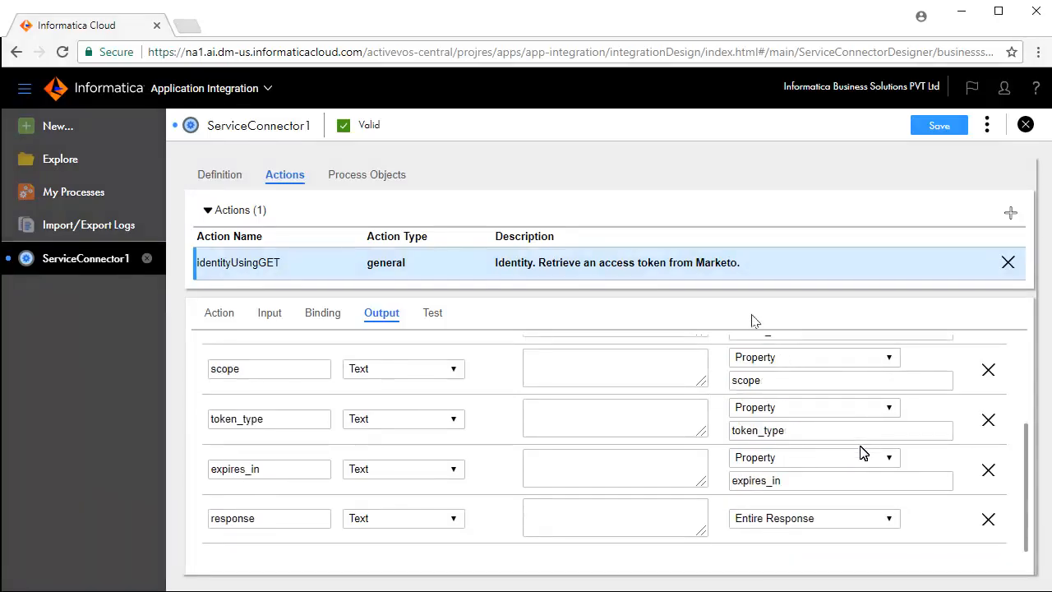
pyautogui.click(429, 313)
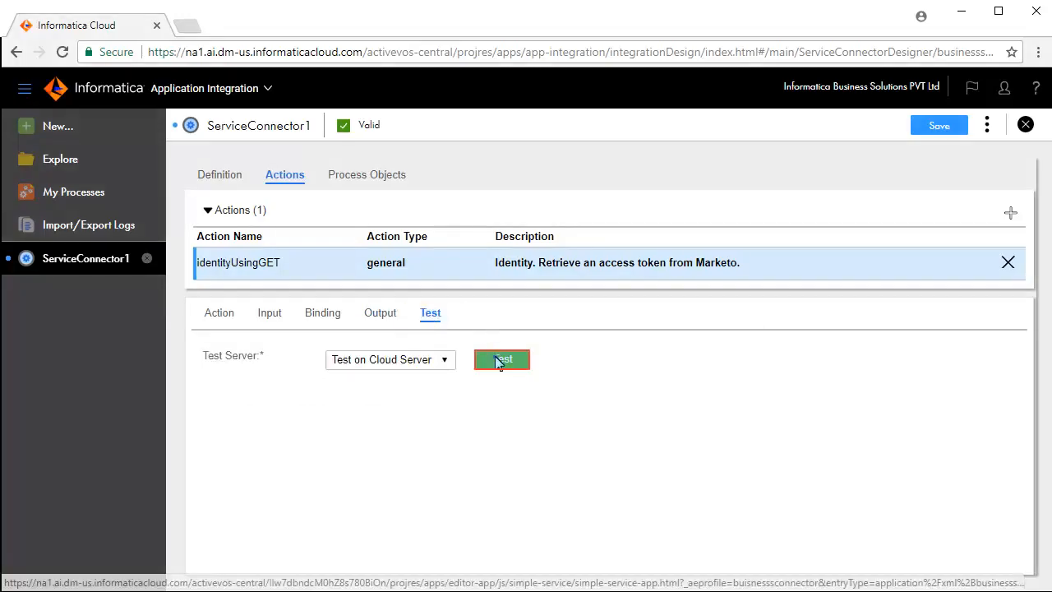
pyautogui.click(501, 359)
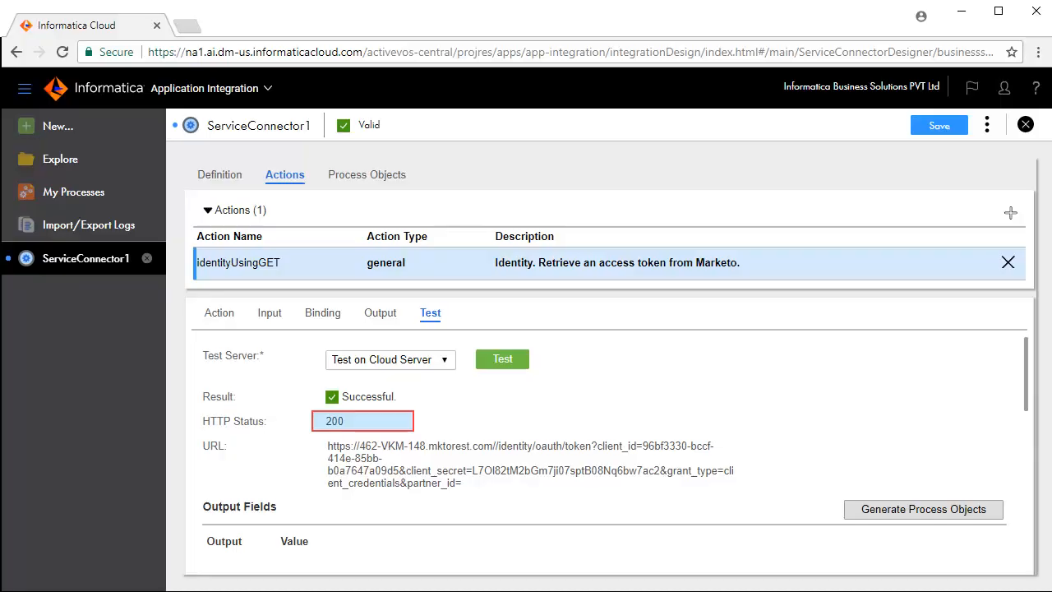
pyautogui.scroll(-2, 495, 362)
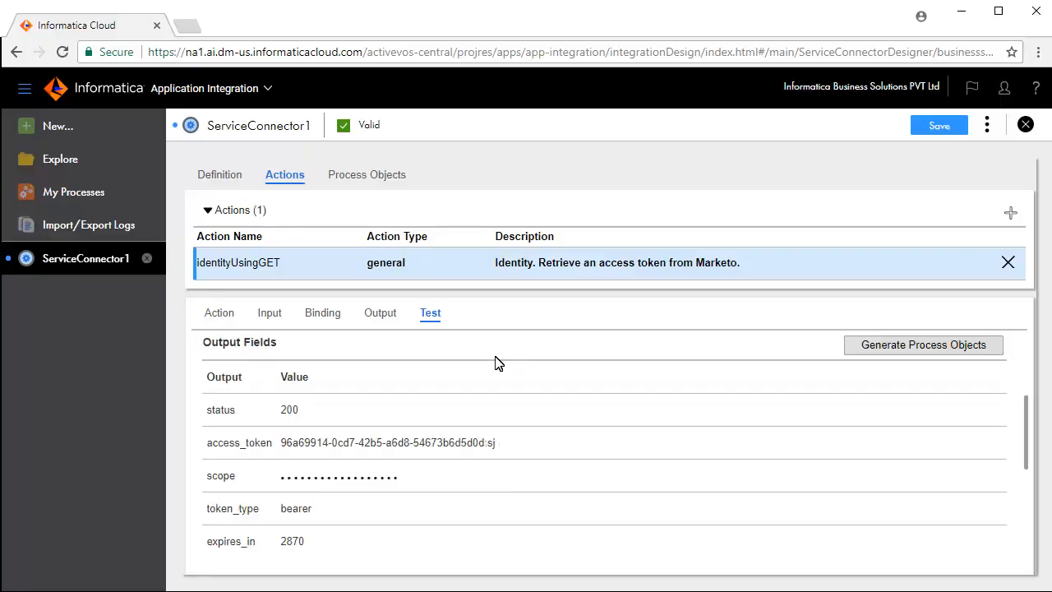
# Step: Save and publish the Marketo Login API service connector
pyautogui.click(937, 125)
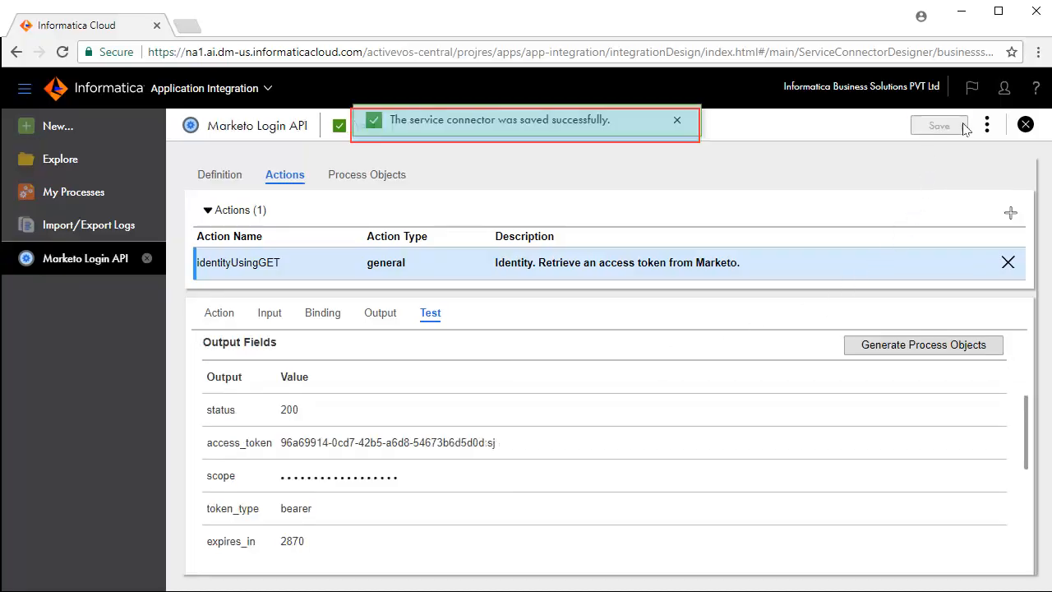
pyautogui.click(987, 125)
pyautogui.click(915, 165)
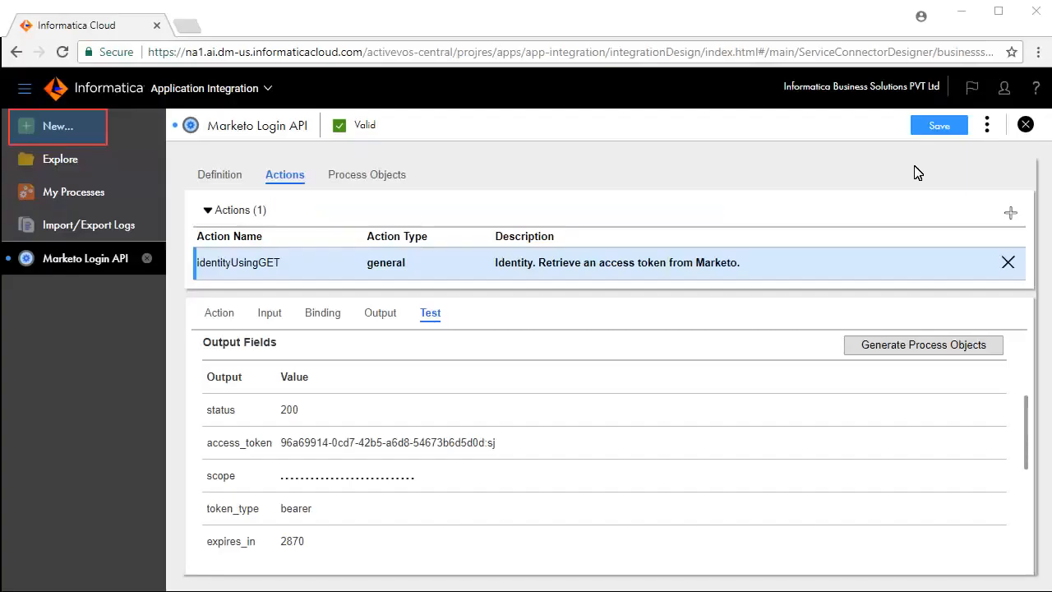
# Step: Create a new connection named Marketo-Login-API-action and set its type to the Tutorials > Service Connectors > Marketo Login API connector
pyautogui.click(72, 125)
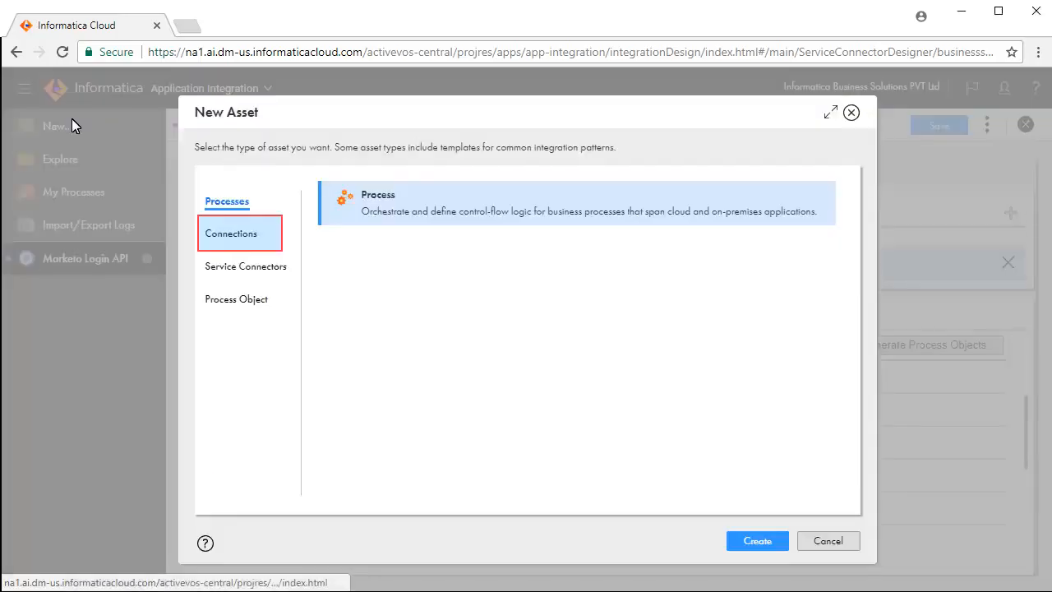
pyautogui.click(233, 230)
pyautogui.click(757, 541)
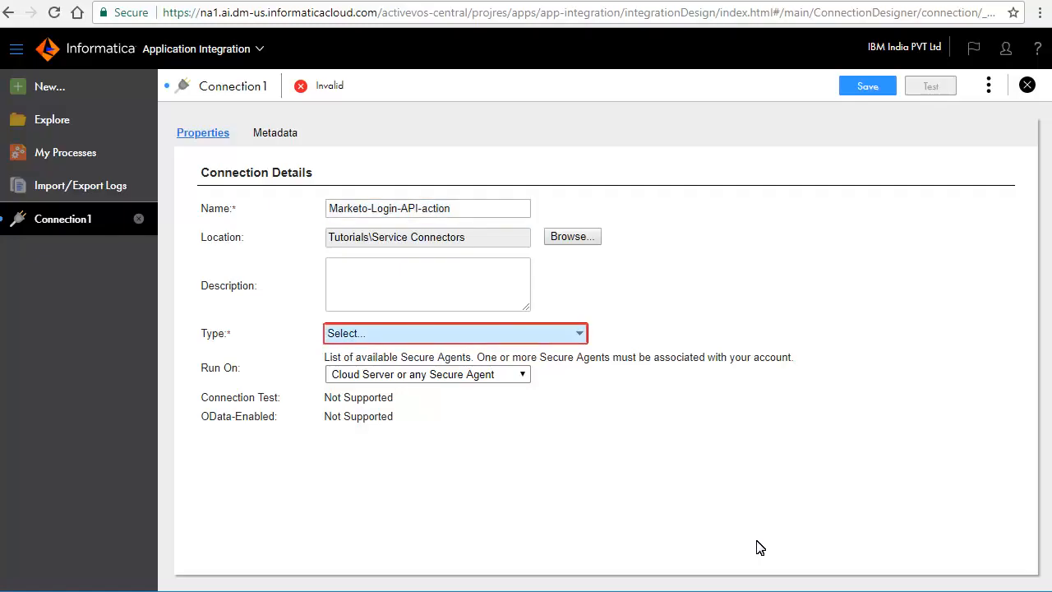
pyautogui.click(580, 336)
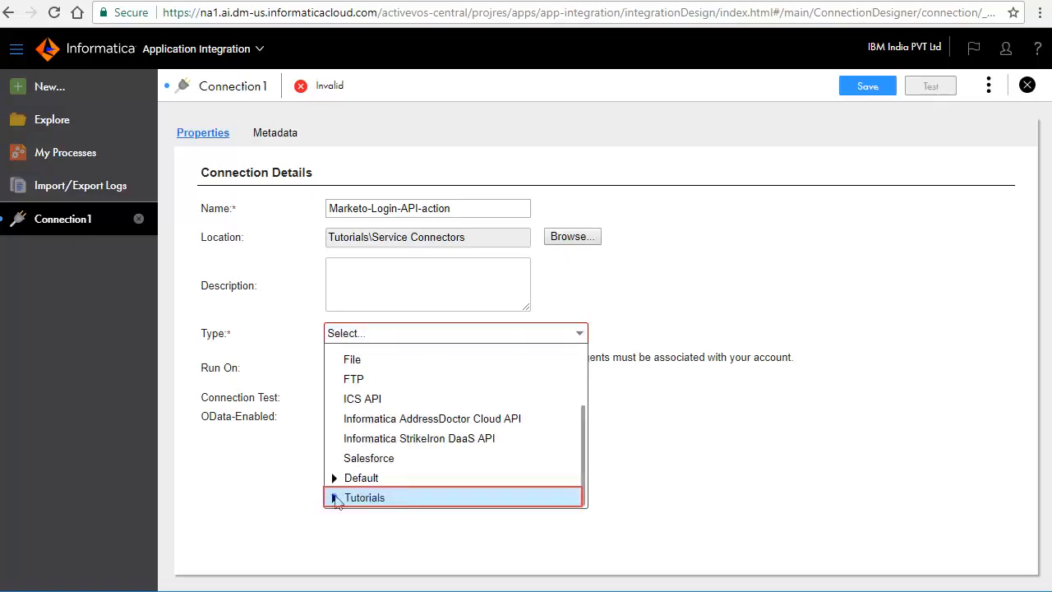
pyautogui.click(335, 497)
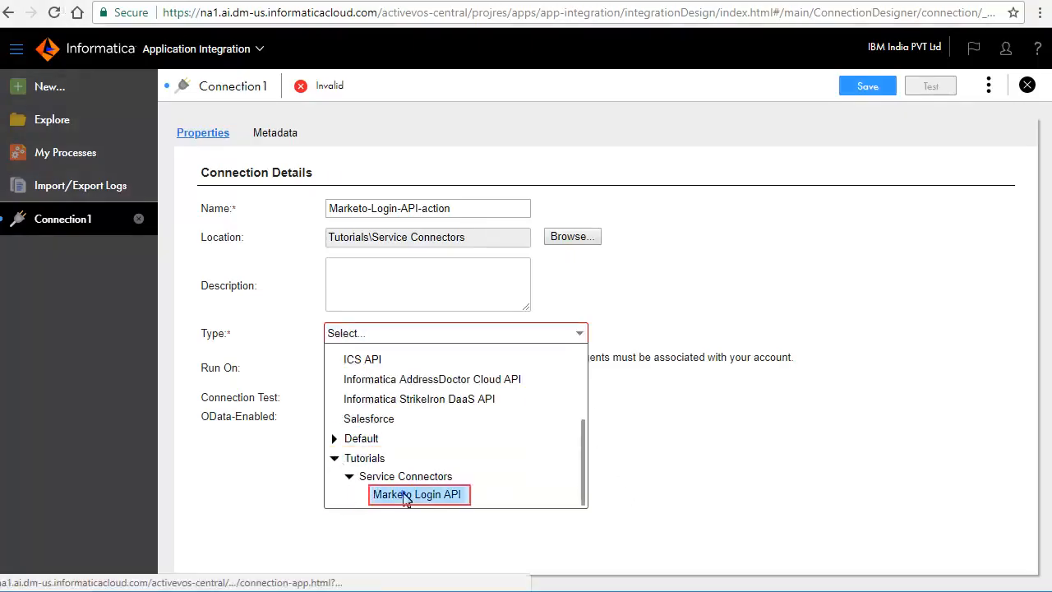
pyautogui.click(401, 495)
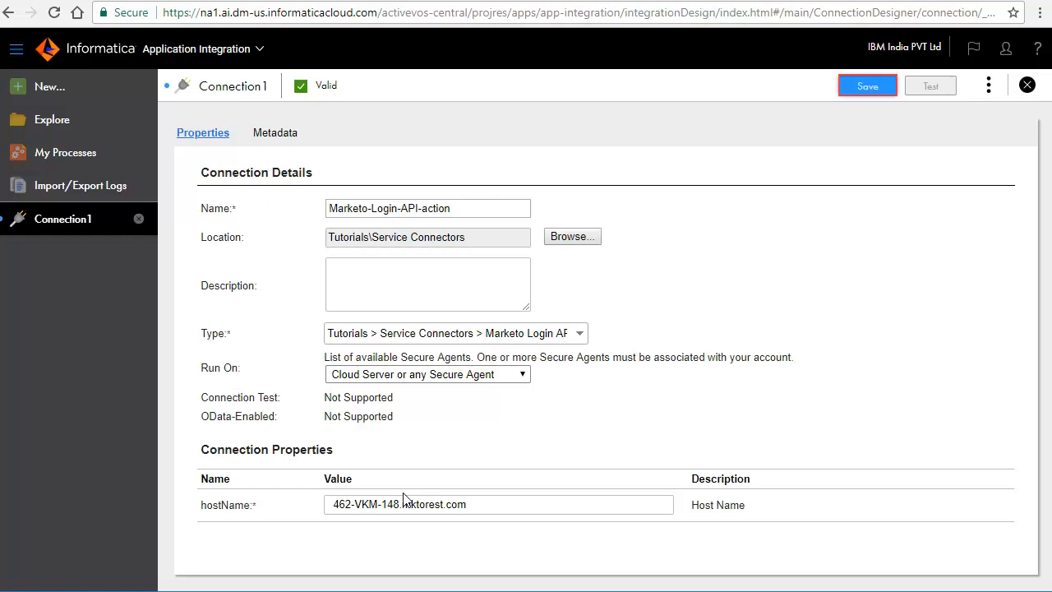
# Step: Save and publish the Marketo-Login-API-action connection
pyautogui.click(868, 86)
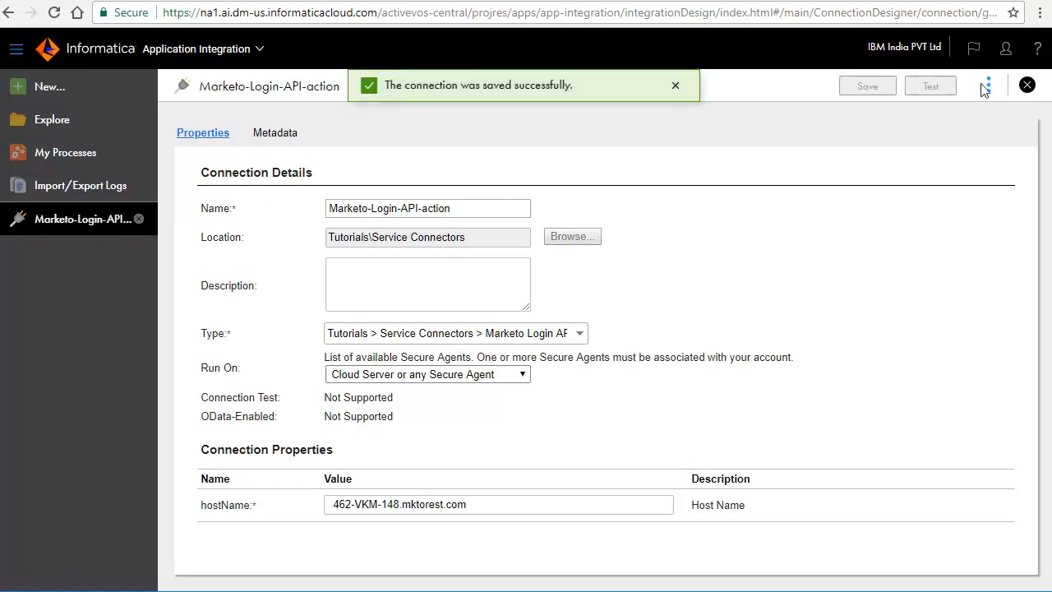
pyautogui.click(989, 86)
pyautogui.click(904, 124)
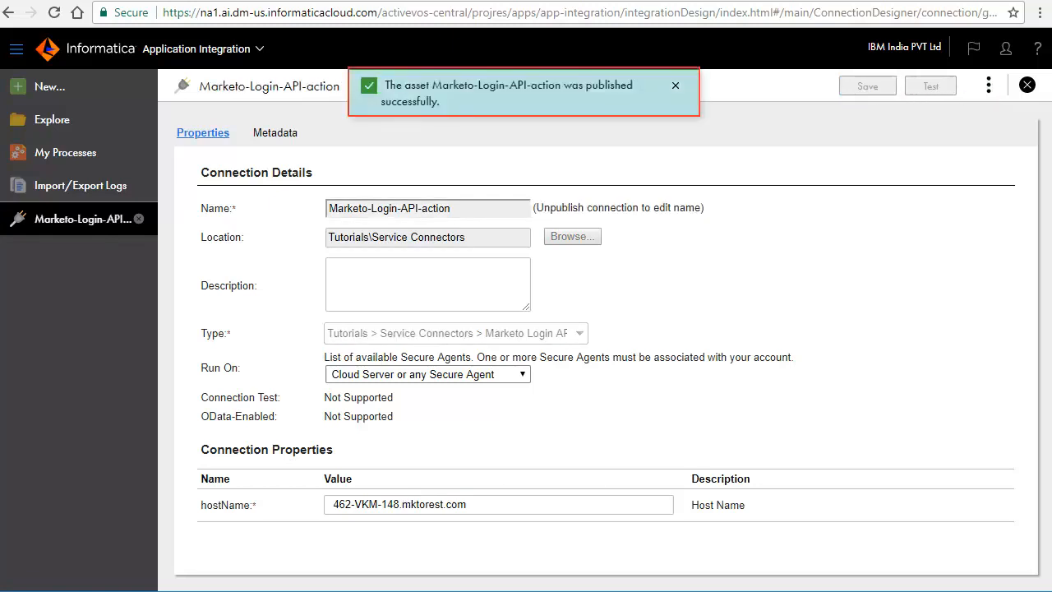